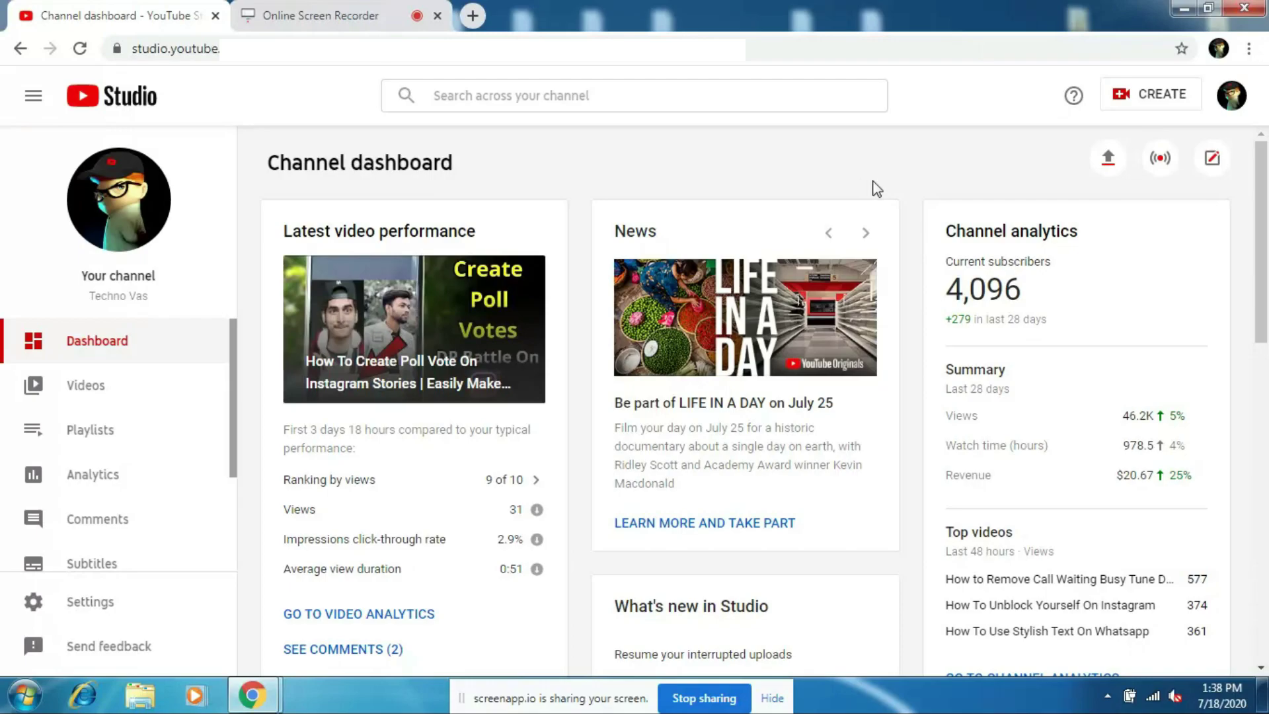
Step: Start a new video upload and browse the Desktop for the video file
click(109, 399)
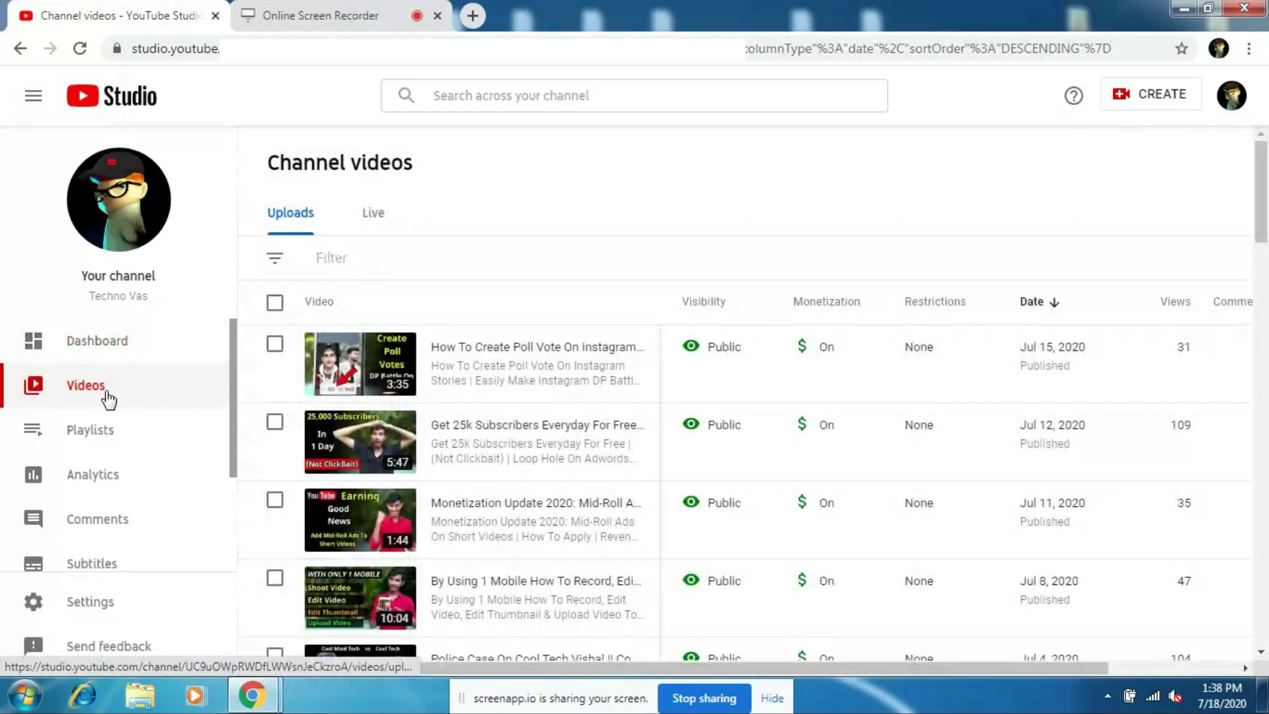
drag(1267, 185, 1267, 207)
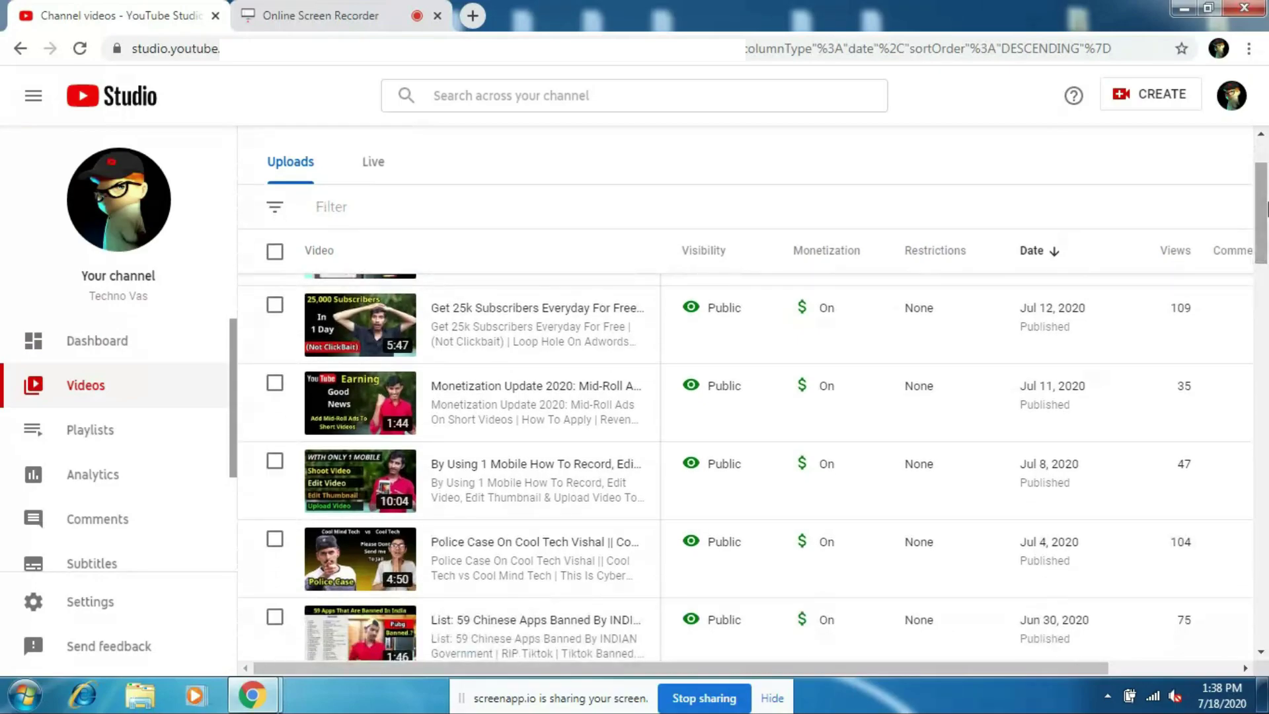
drag(1266, 207, 1267, 259)
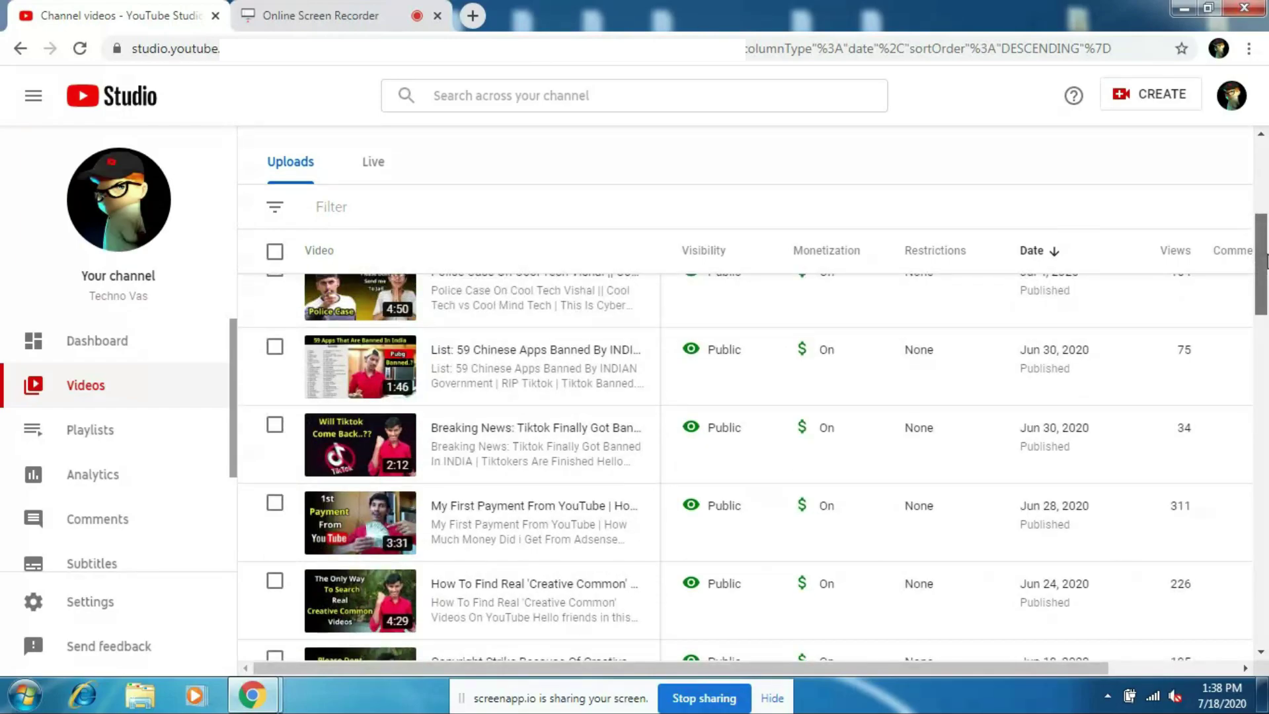
drag(1266, 260, 1267, 189)
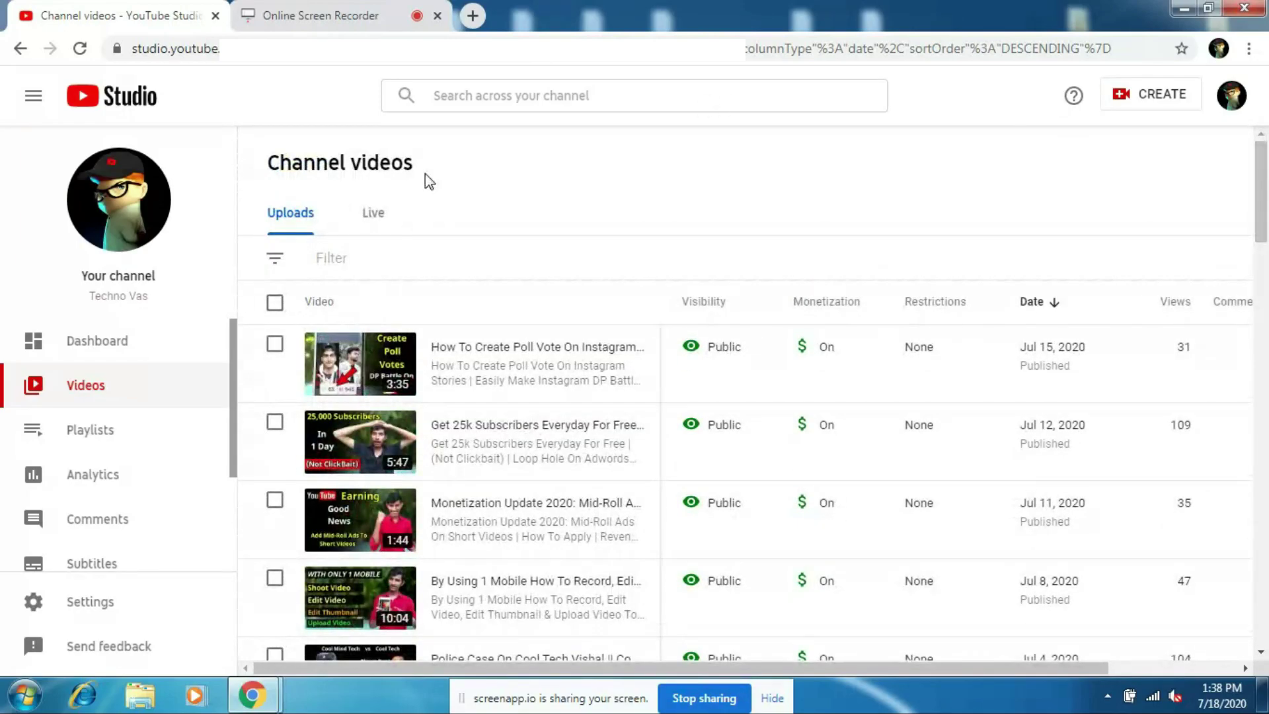
click(90, 346)
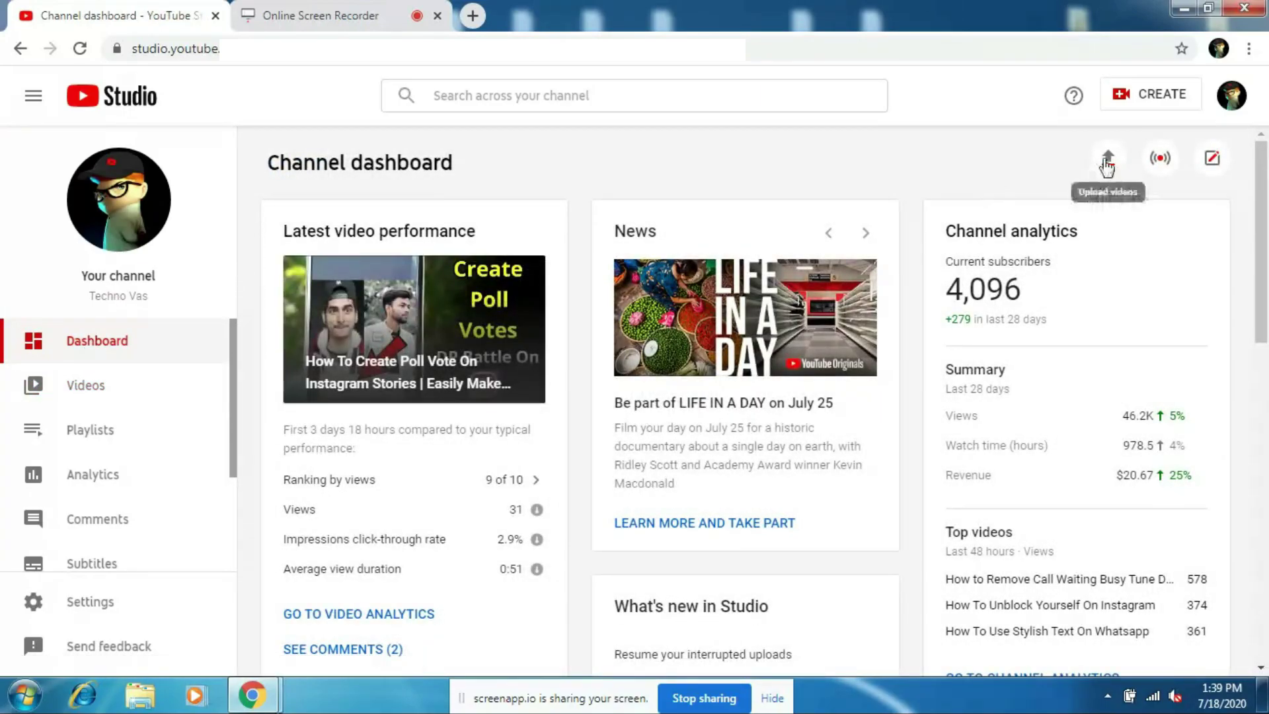
click(1109, 161)
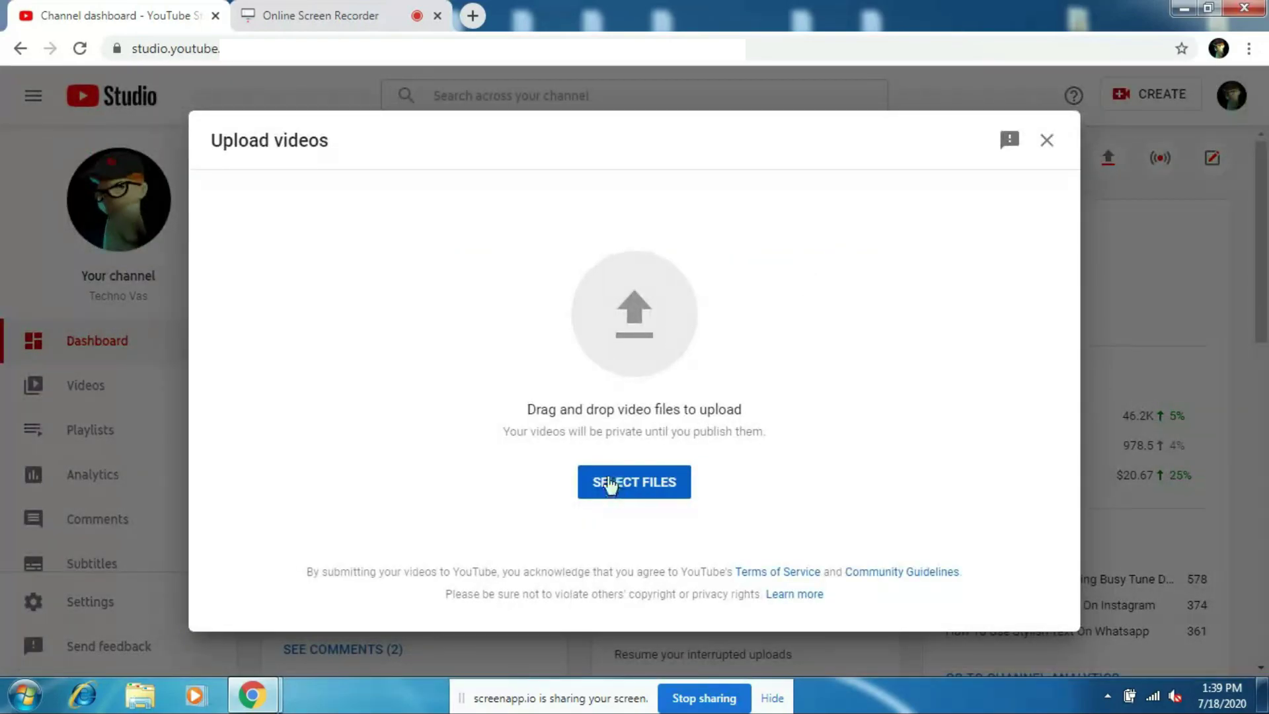
click(629, 484)
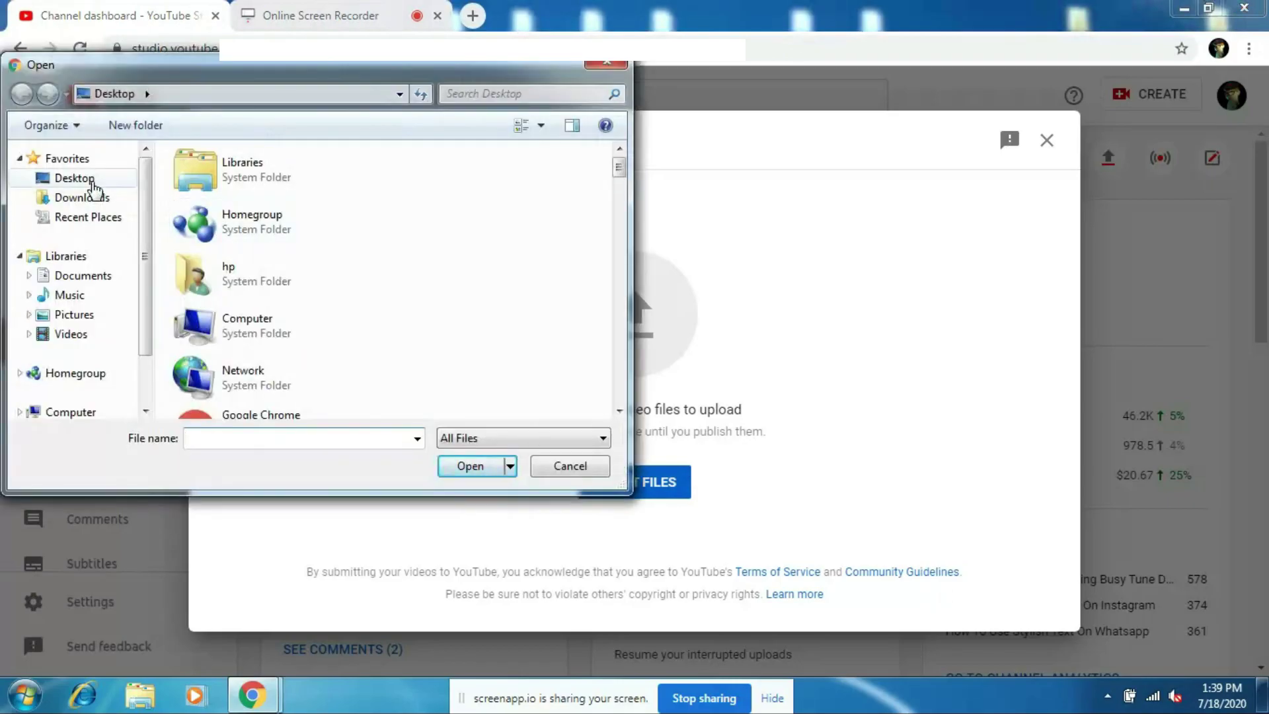
click(69, 179)
scroll(620, 183, down, 2)
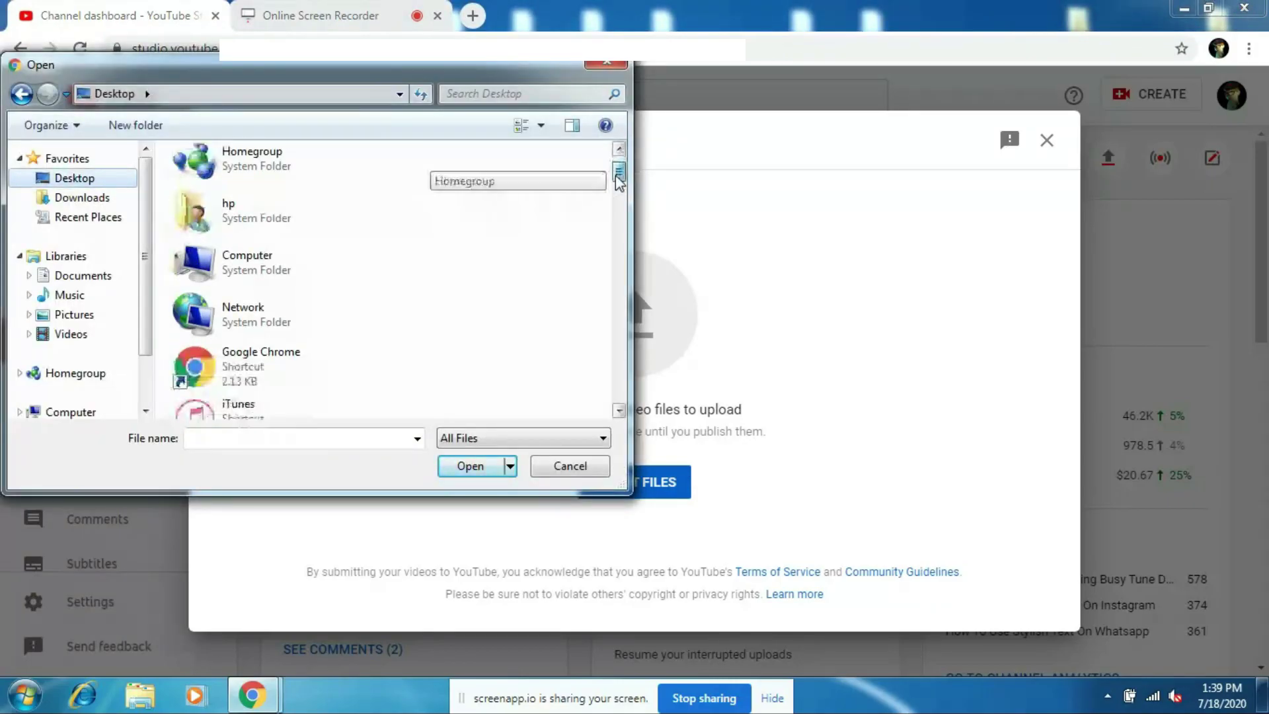
scroll(619, 184, down, 1)
scroll(619, 183, down, 1)
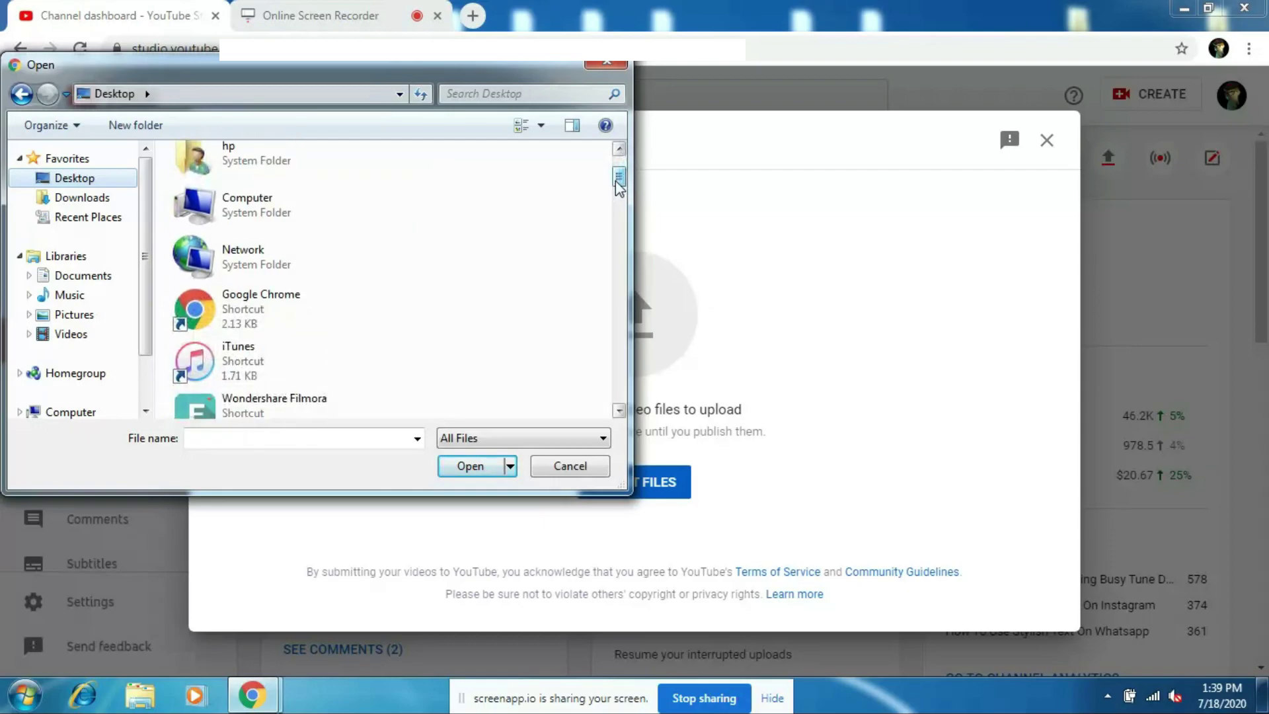
drag(619, 184, 619, 375)
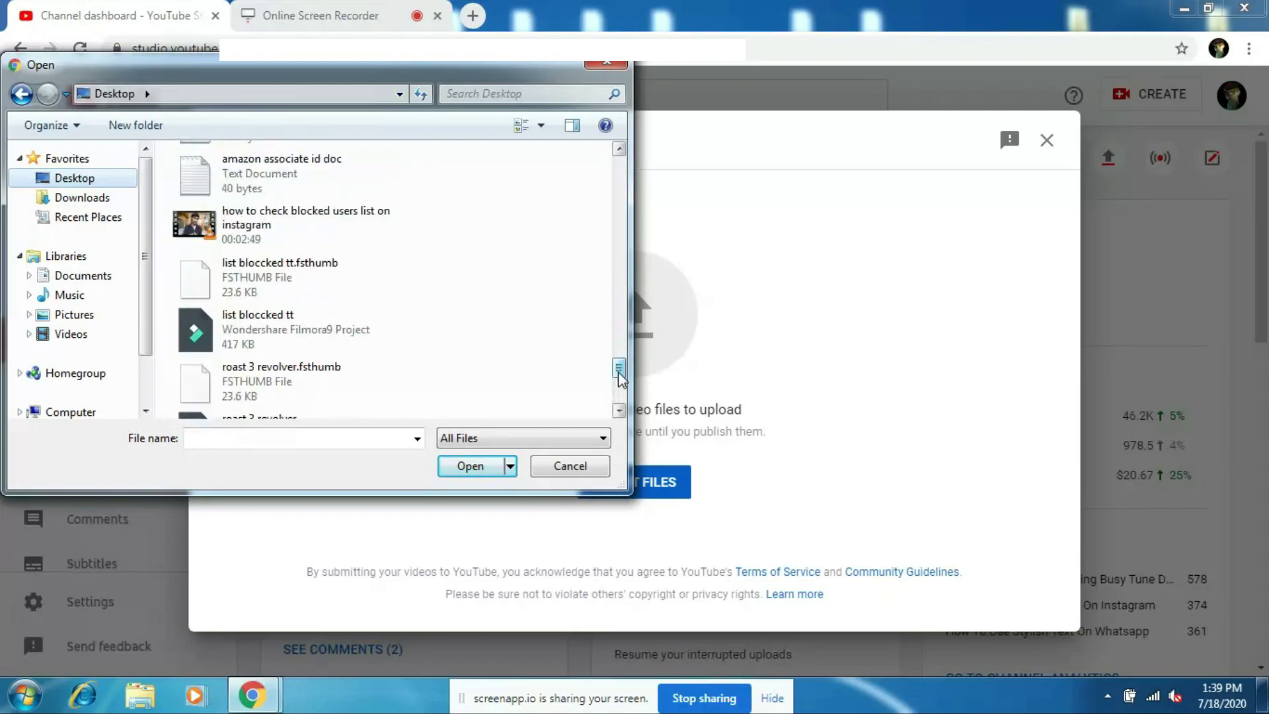
Step: Upload the blocked users list video from the Desktop and start editing its title
click(203, 228)
double_click(203, 229)
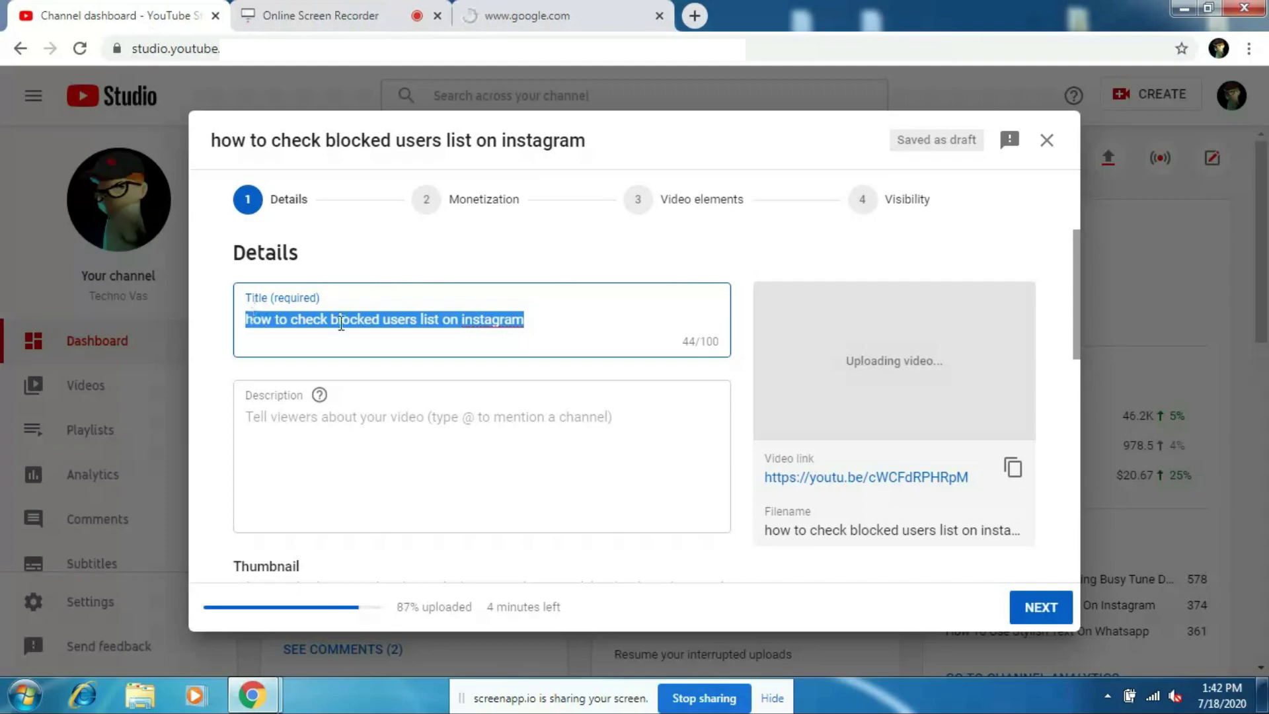
click(525, 323)
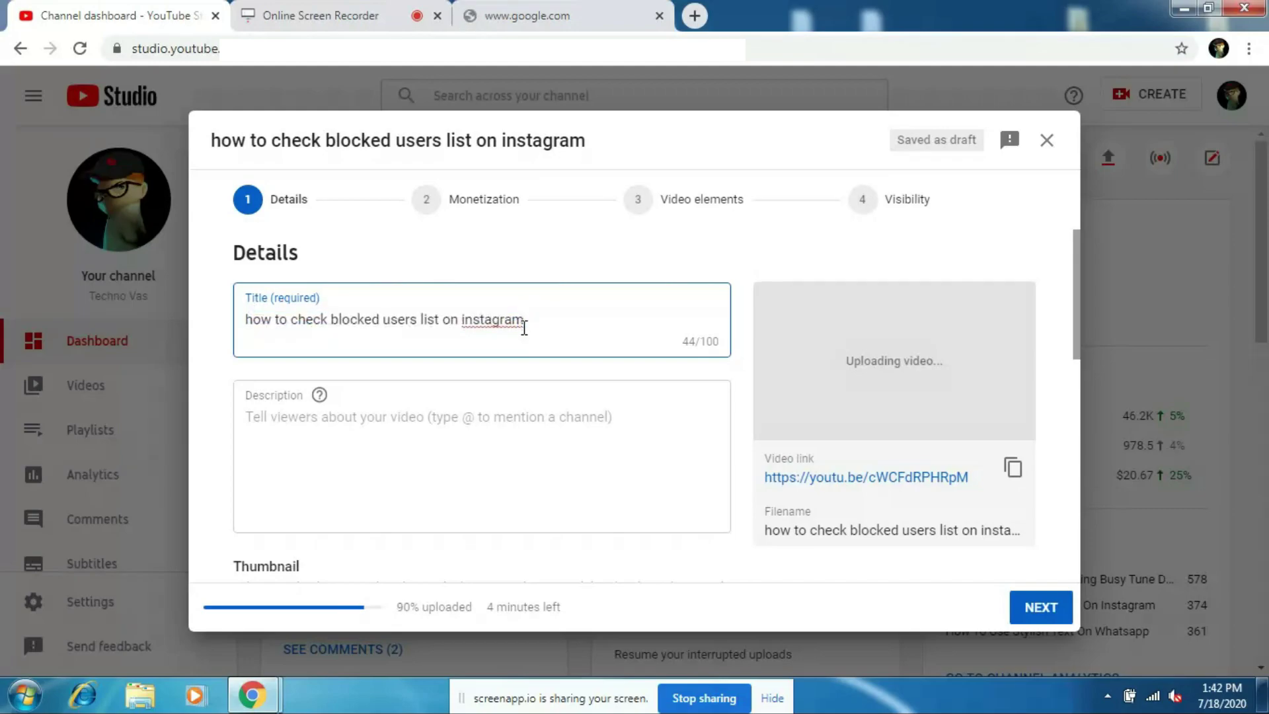
Step: Title it 'How To Check Blocked Users List On Instagram | How To See Or Find Blocked Users On Instagram'
click(254, 320)
text(HTC)
click(346, 319)
text(B)
click(400, 319)
key(BackSpace)
text(U)
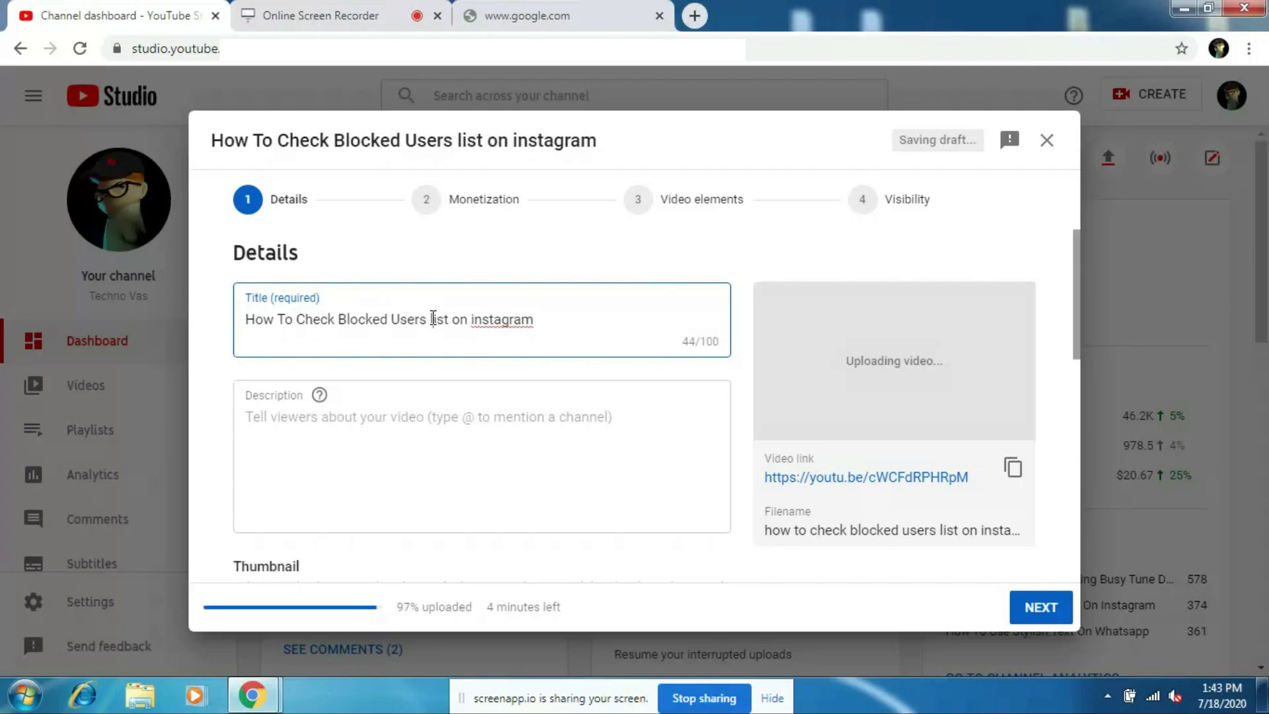
click(433, 319)
text(List O)
click(482, 320)
text(I)
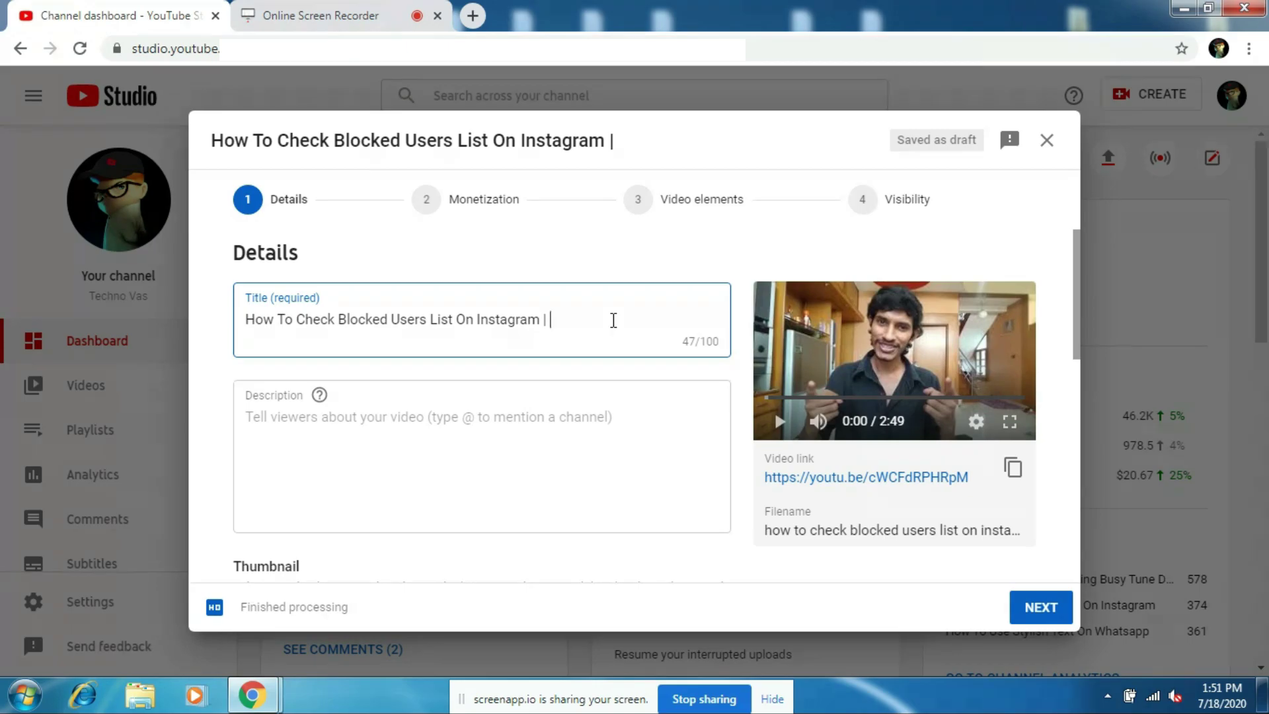
text(How To )
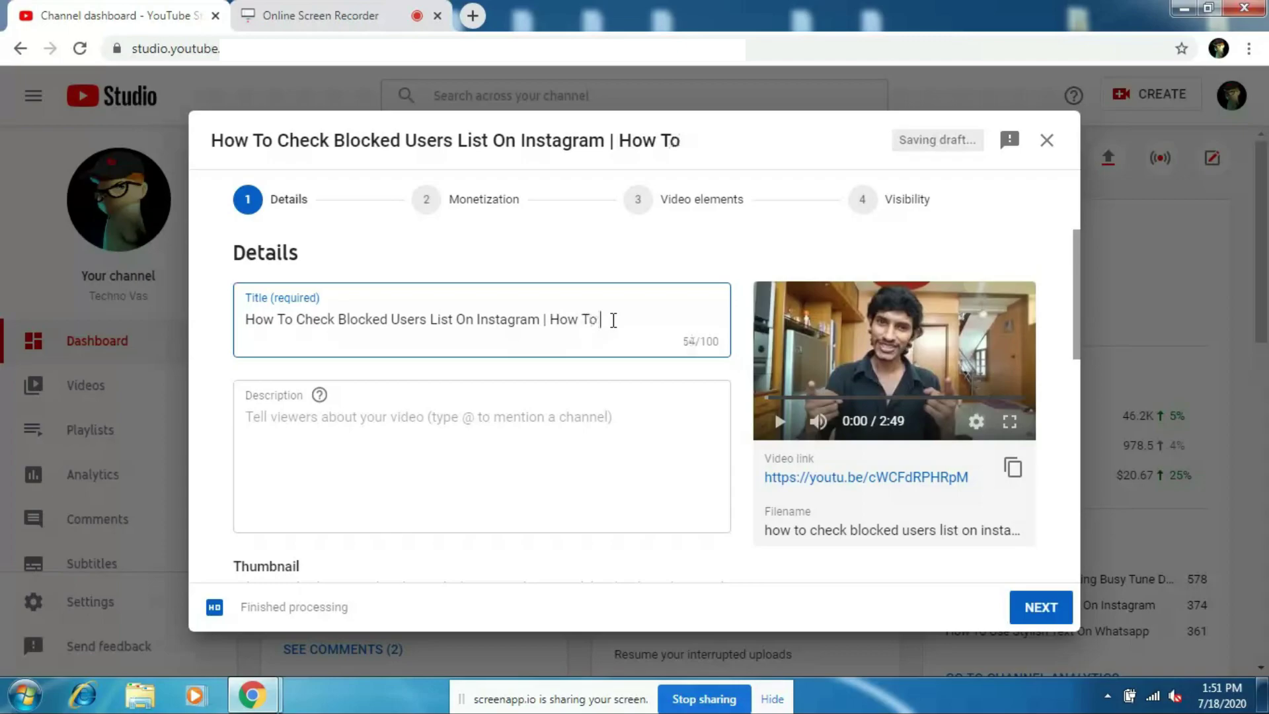
text(See )
text(Or )
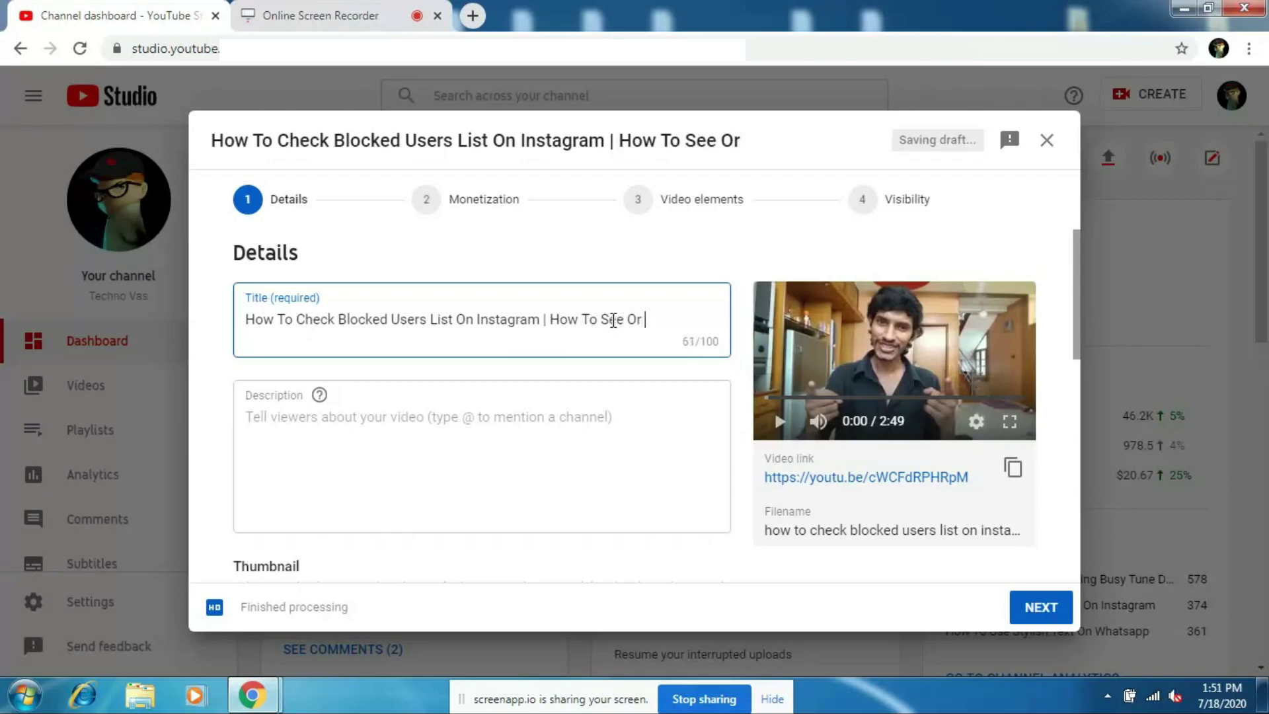
text(Fin)
text(d Bl)
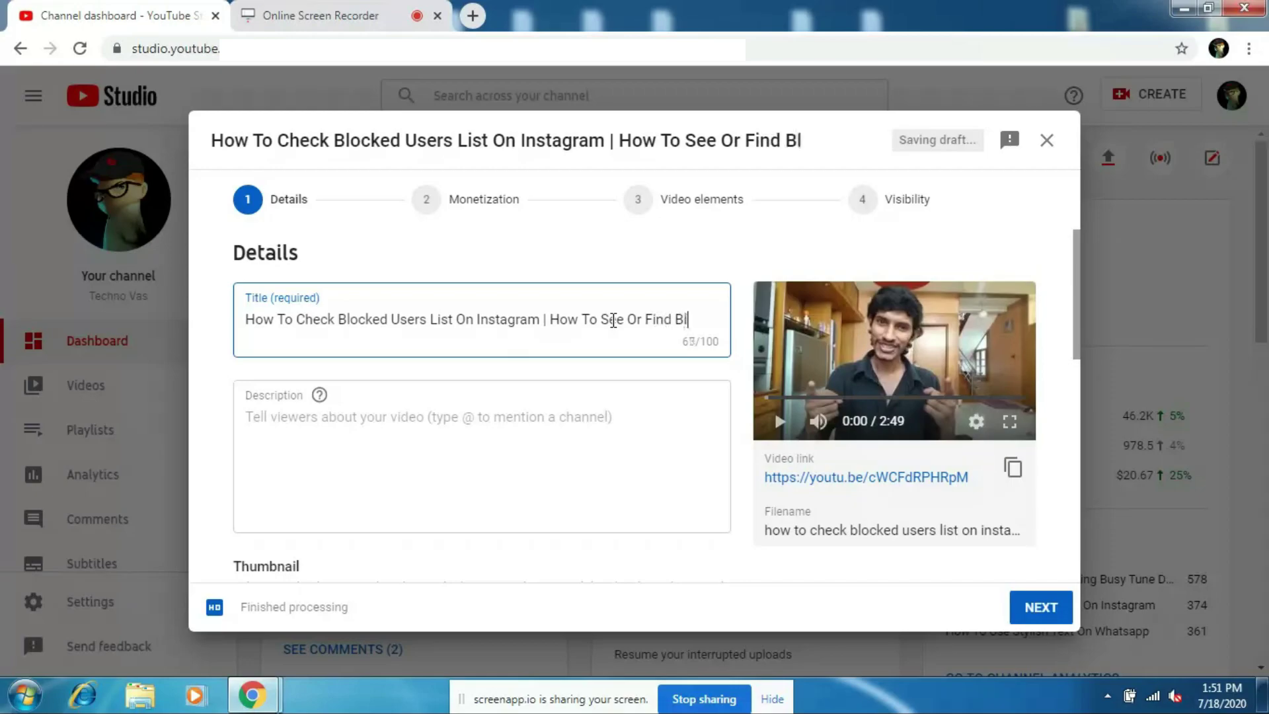
text(ocked Users On)
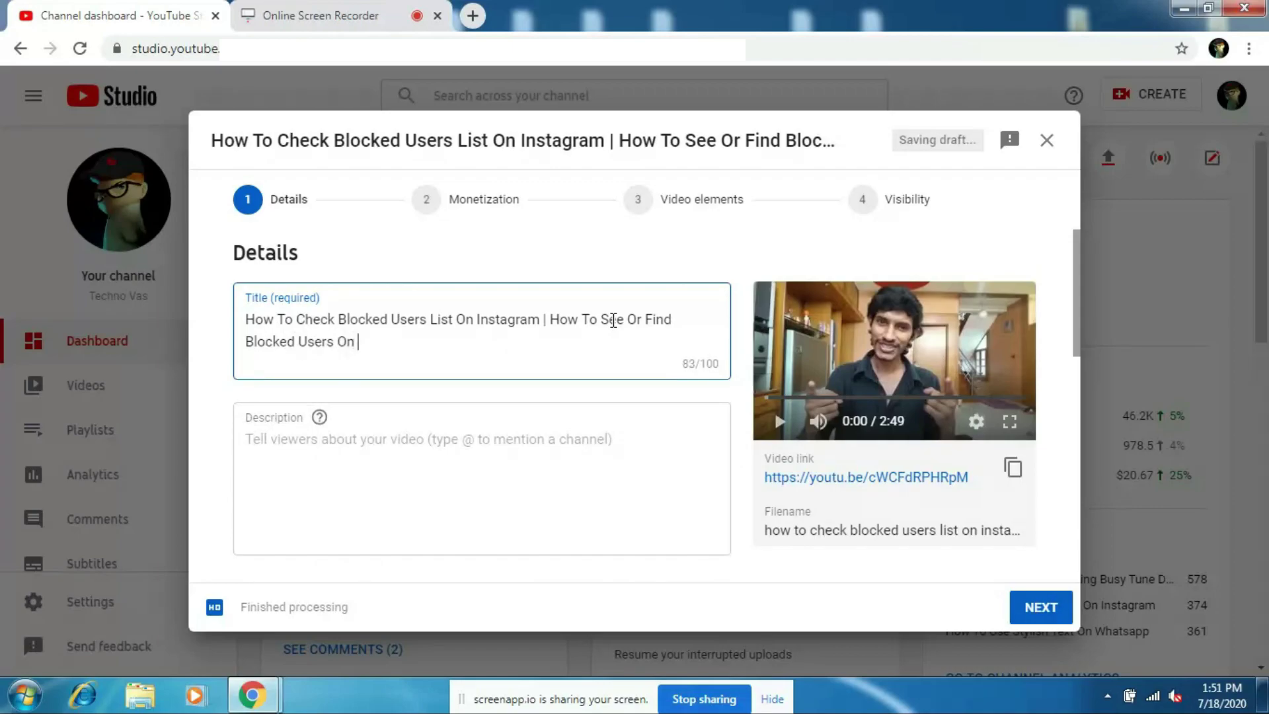
text(stagram)
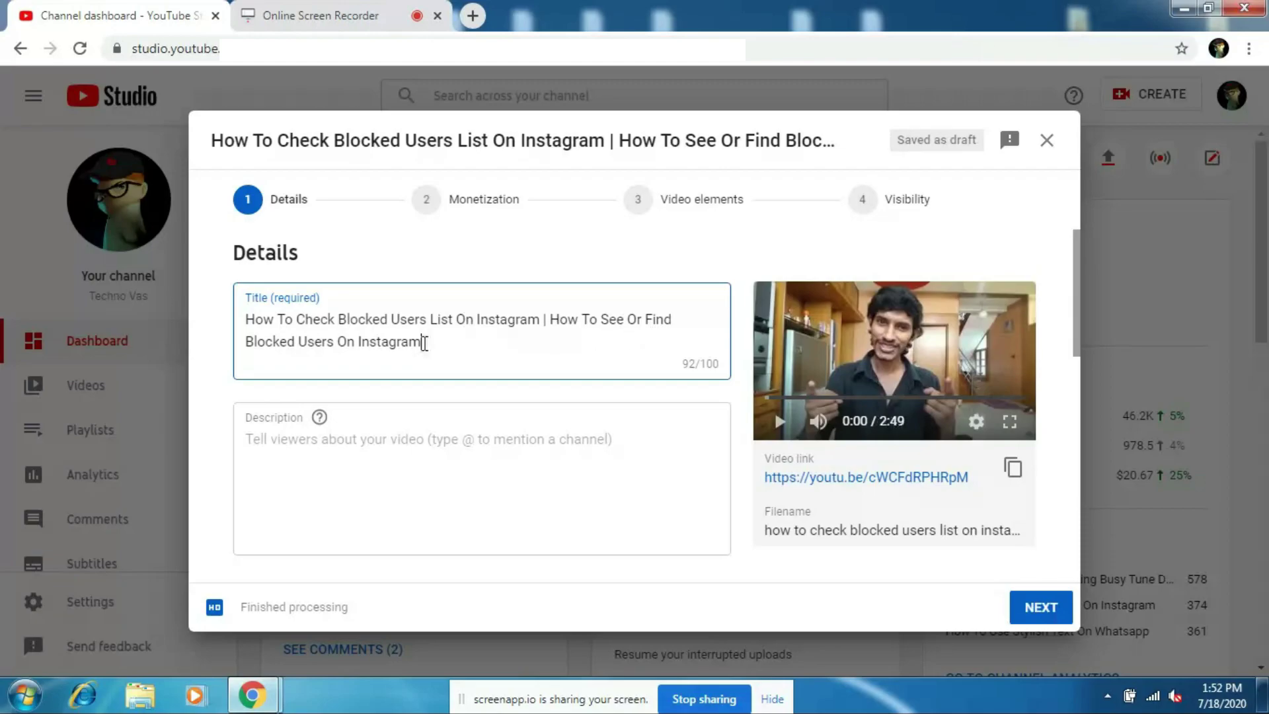
Step: Copy the video title and paste it into the Description
drag(429, 344, 232, 319)
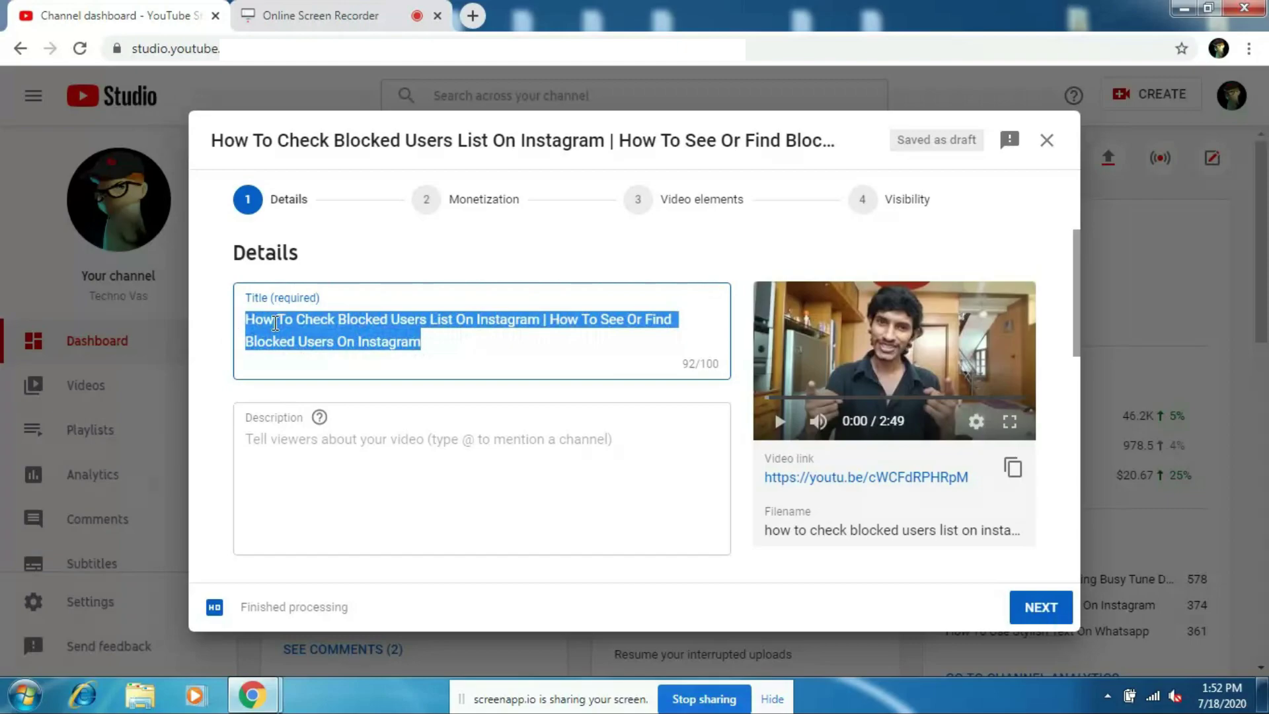
click(436, 344)
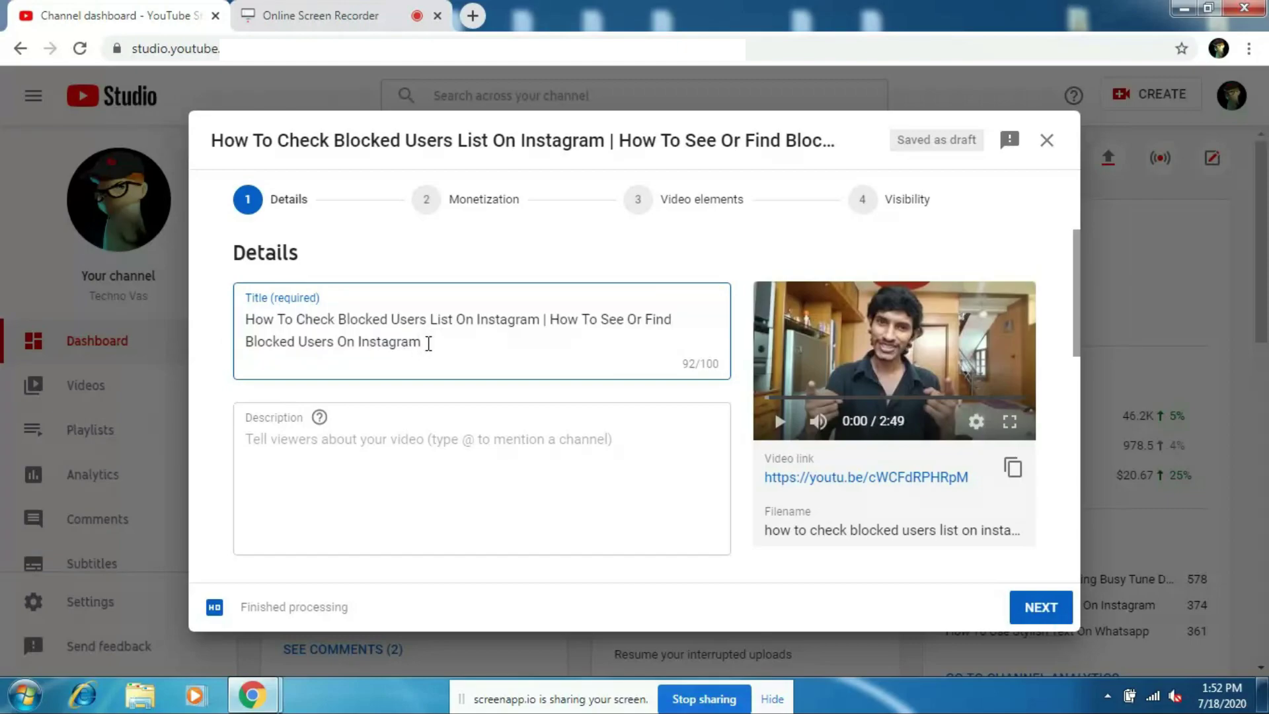
drag(429, 343, 232, 319)
right_click(275, 330)
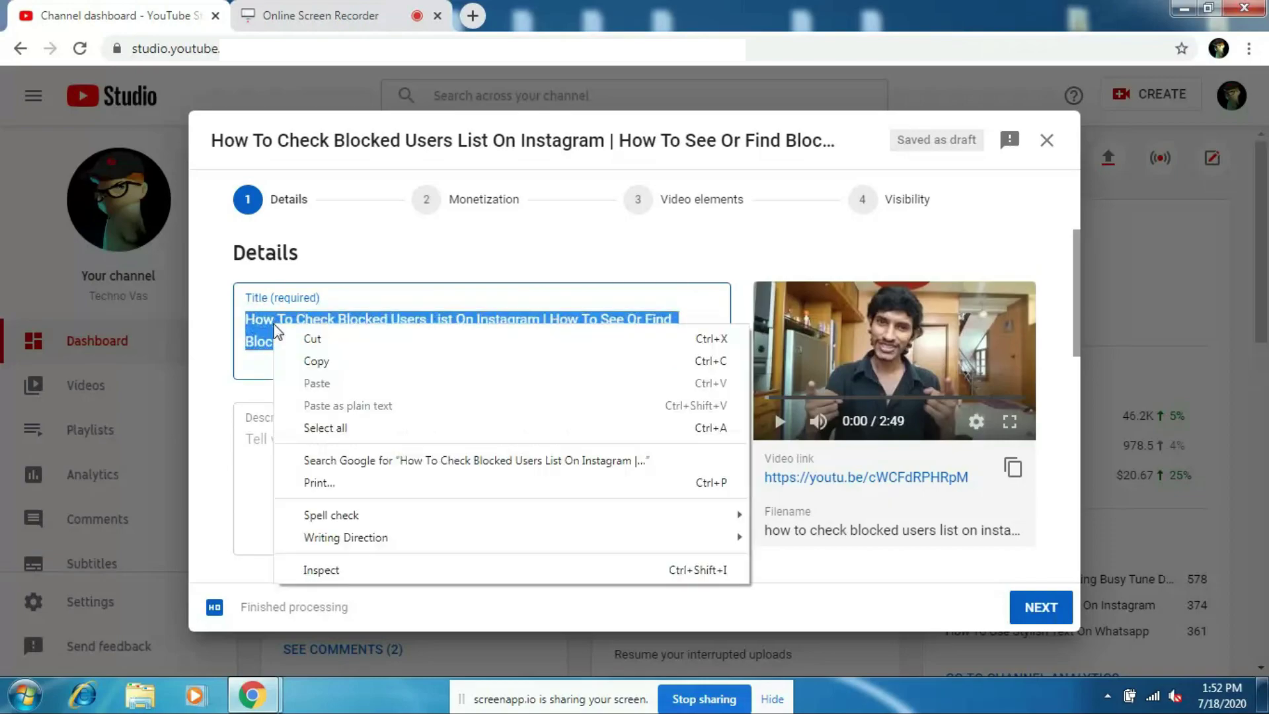
click(310, 362)
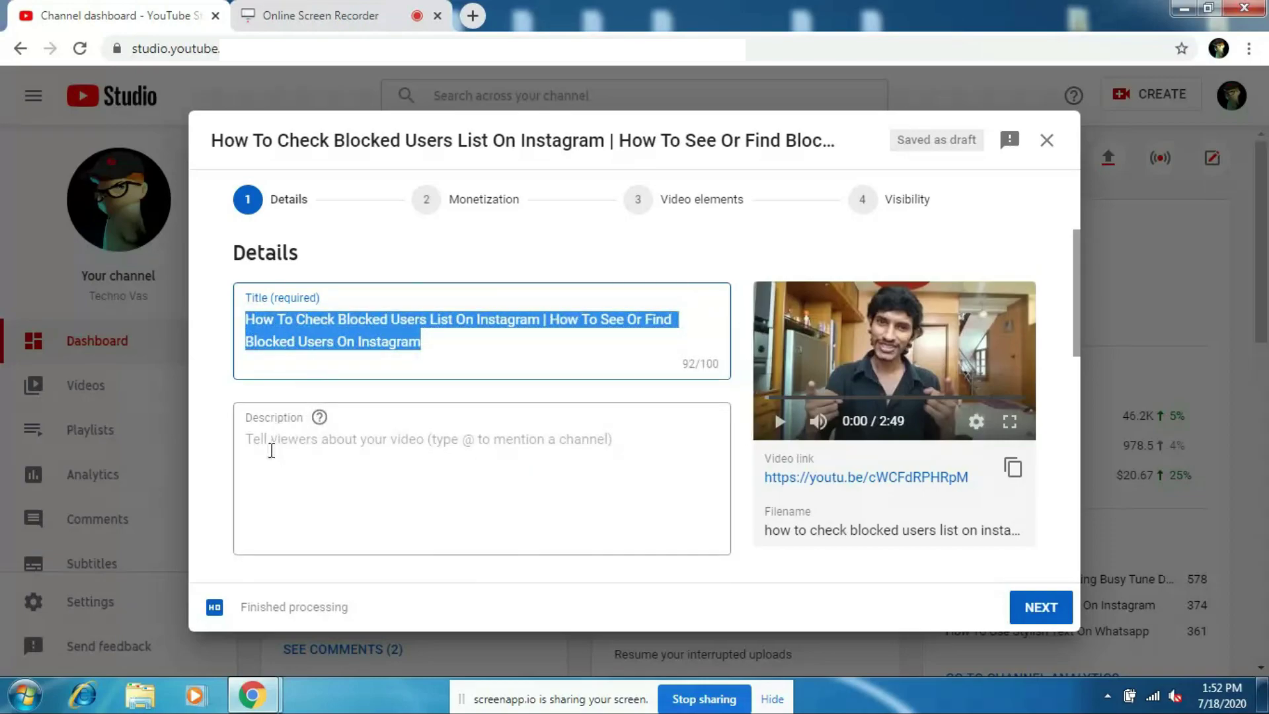
click(270, 452)
right_click(271, 451)
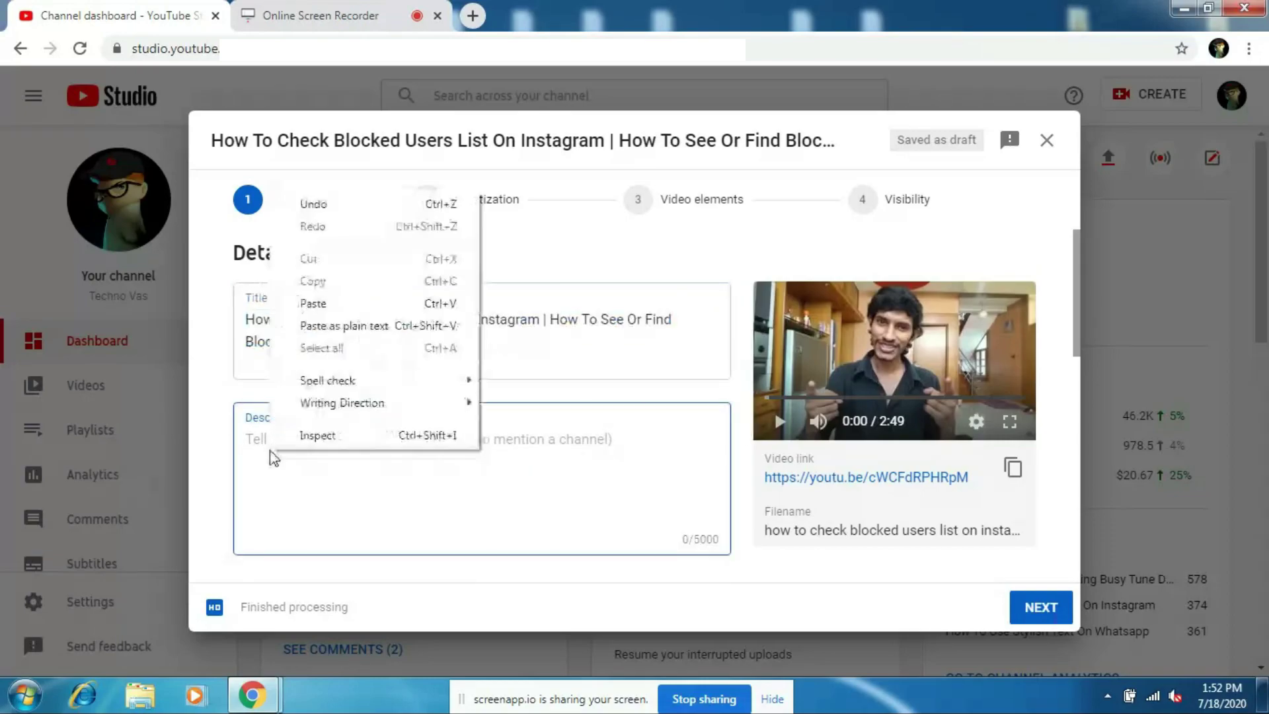
click(312, 304)
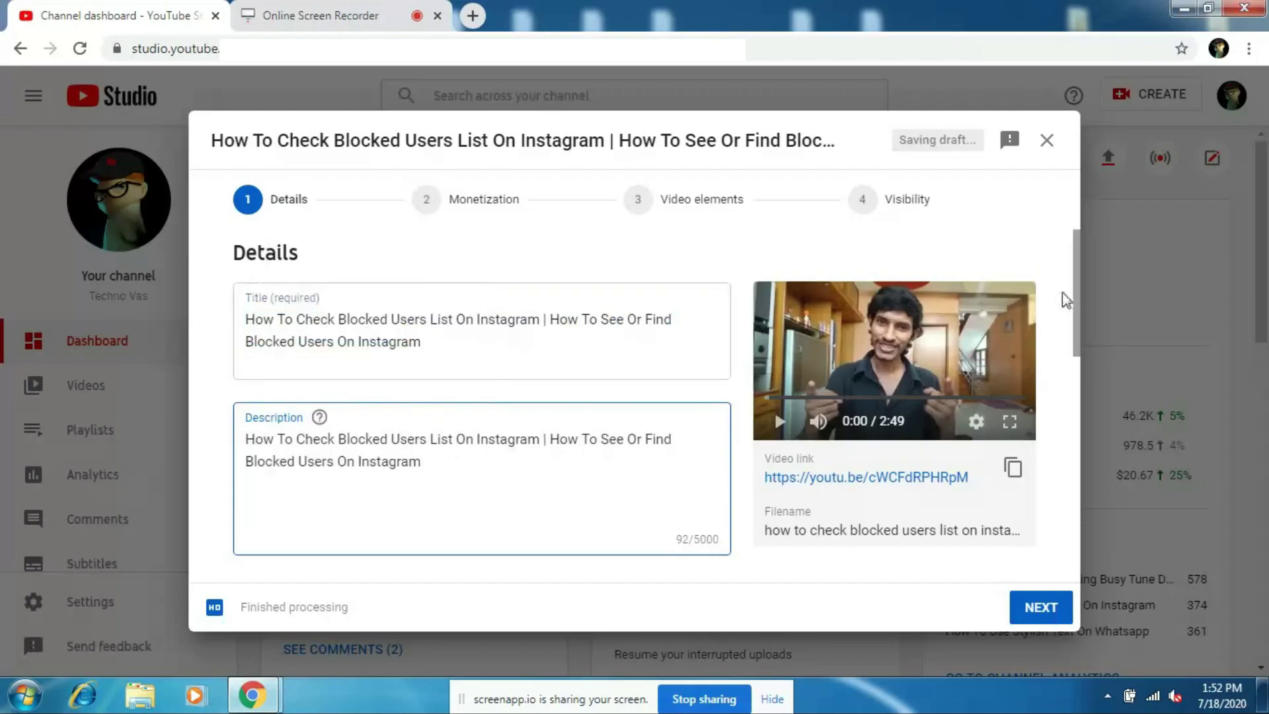
drag(1077, 273, 1070, 522)
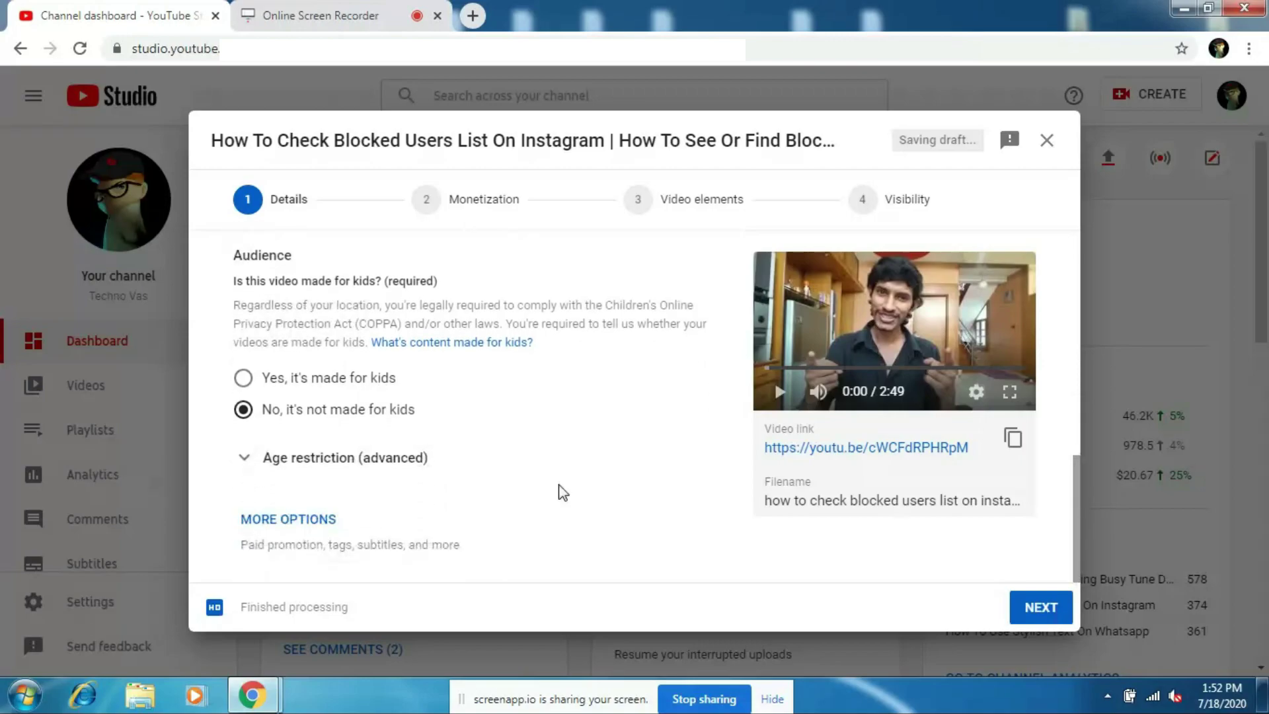
Step: Reveal more upload options and paste the title into Tags
click(264, 520)
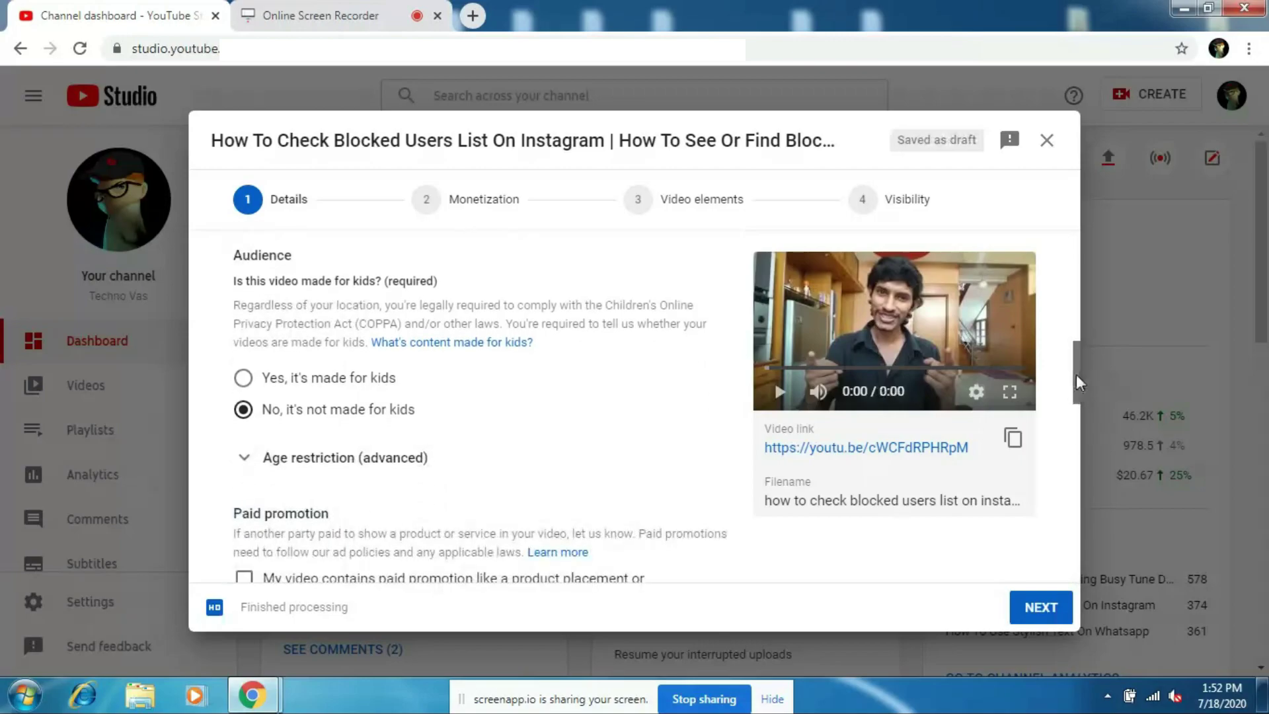
drag(1077, 374, 1073, 428)
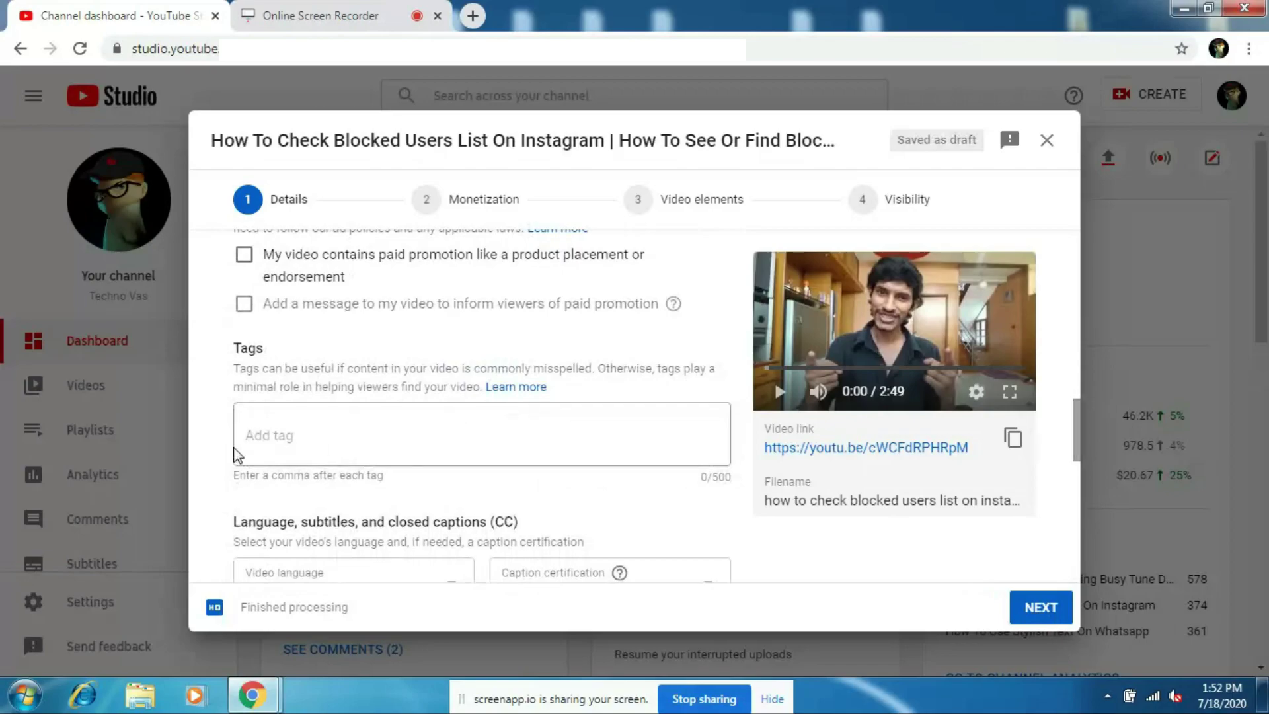
right_click(261, 434)
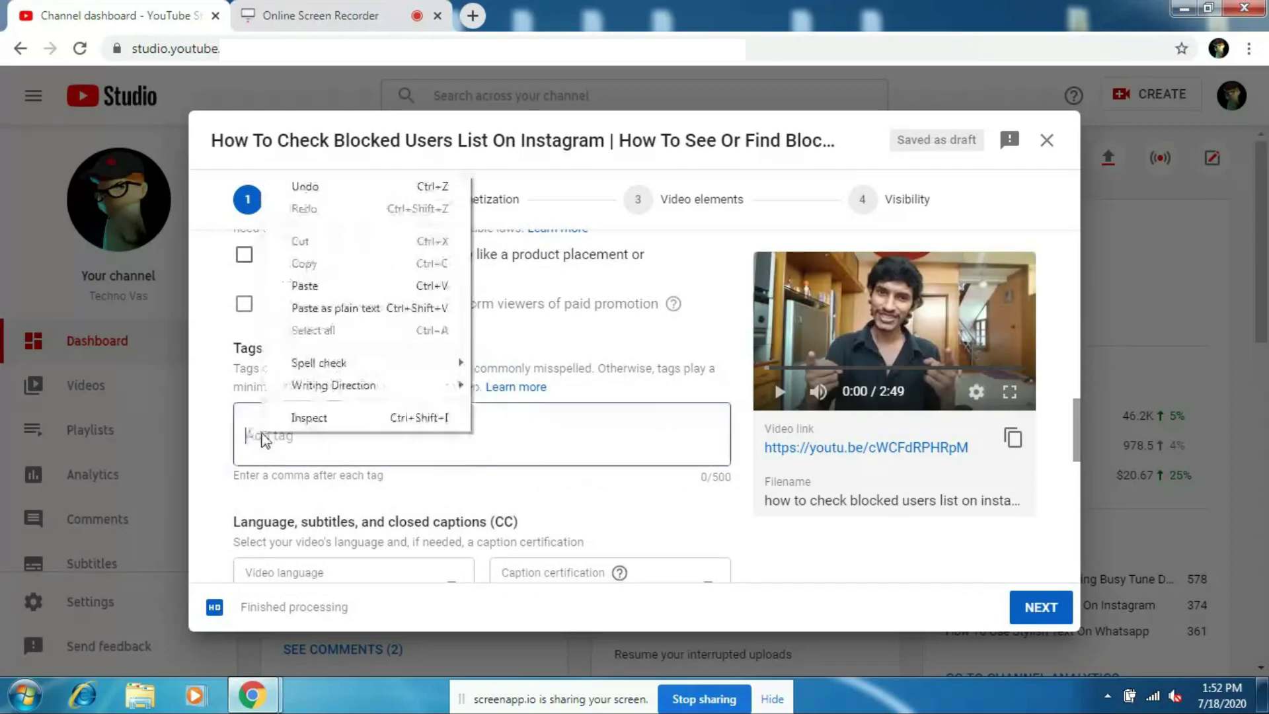
click(314, 289)
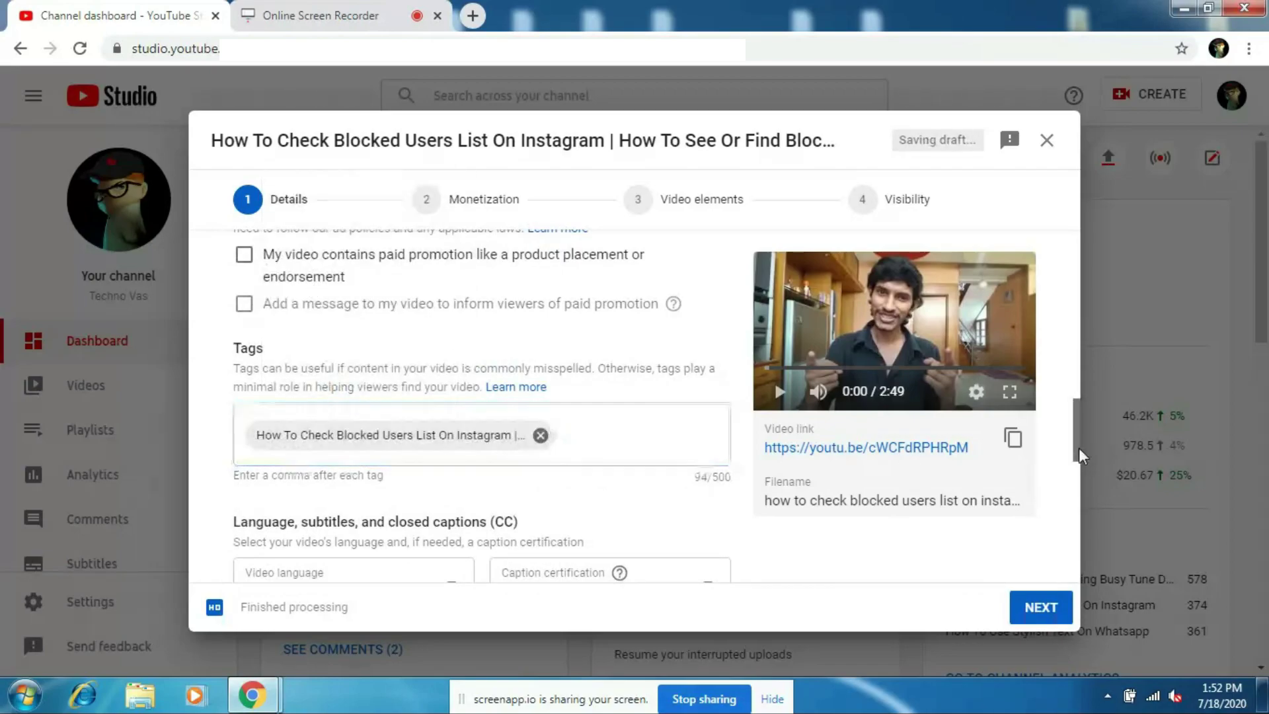
scroll(1077, 442, up, 1)
drag(1076, 441, 1072, 231)
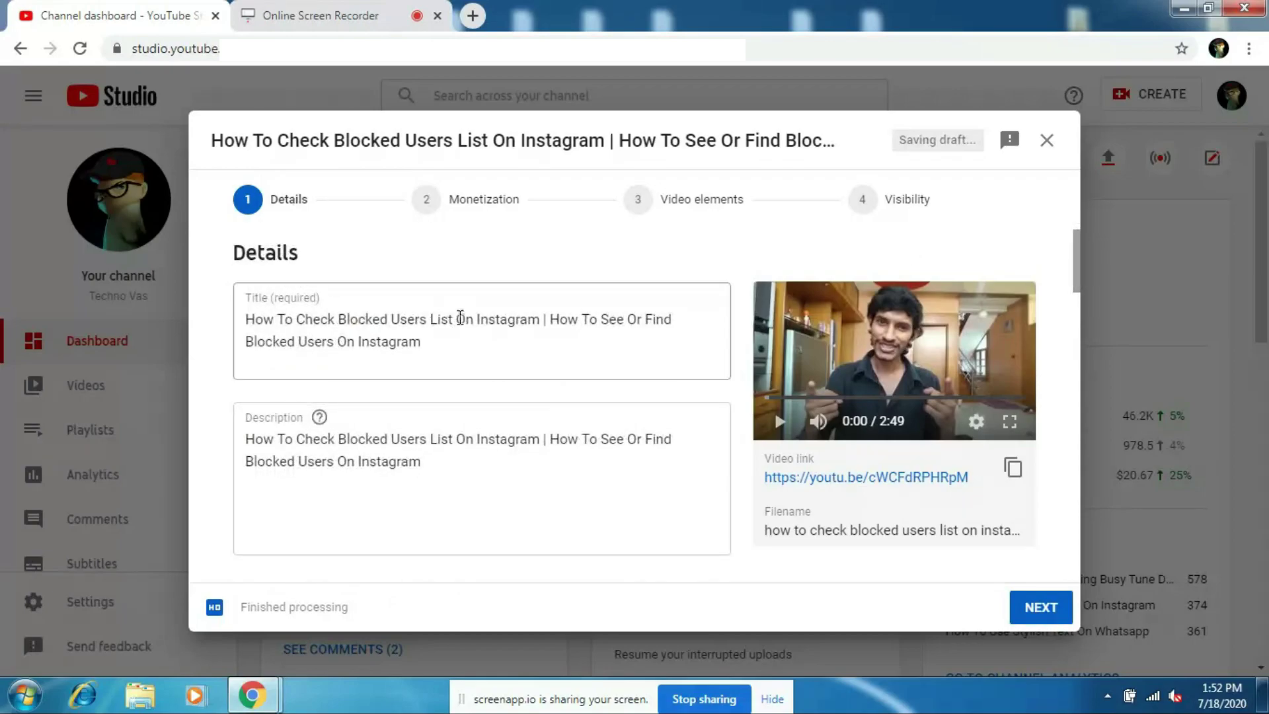
Step: Append a sentence about finding and seeing blocked Instagram users, followed by blank lines
click(479, 483)
text(. Hello)
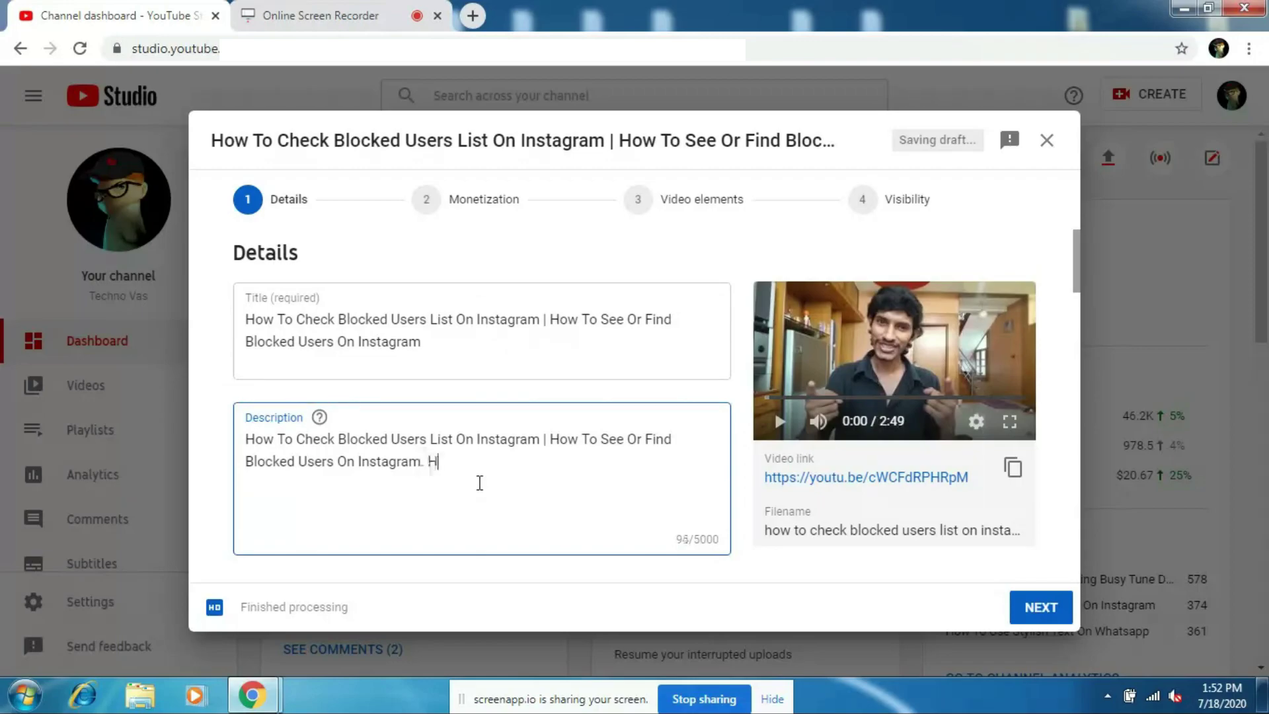
text( friends in this vide)
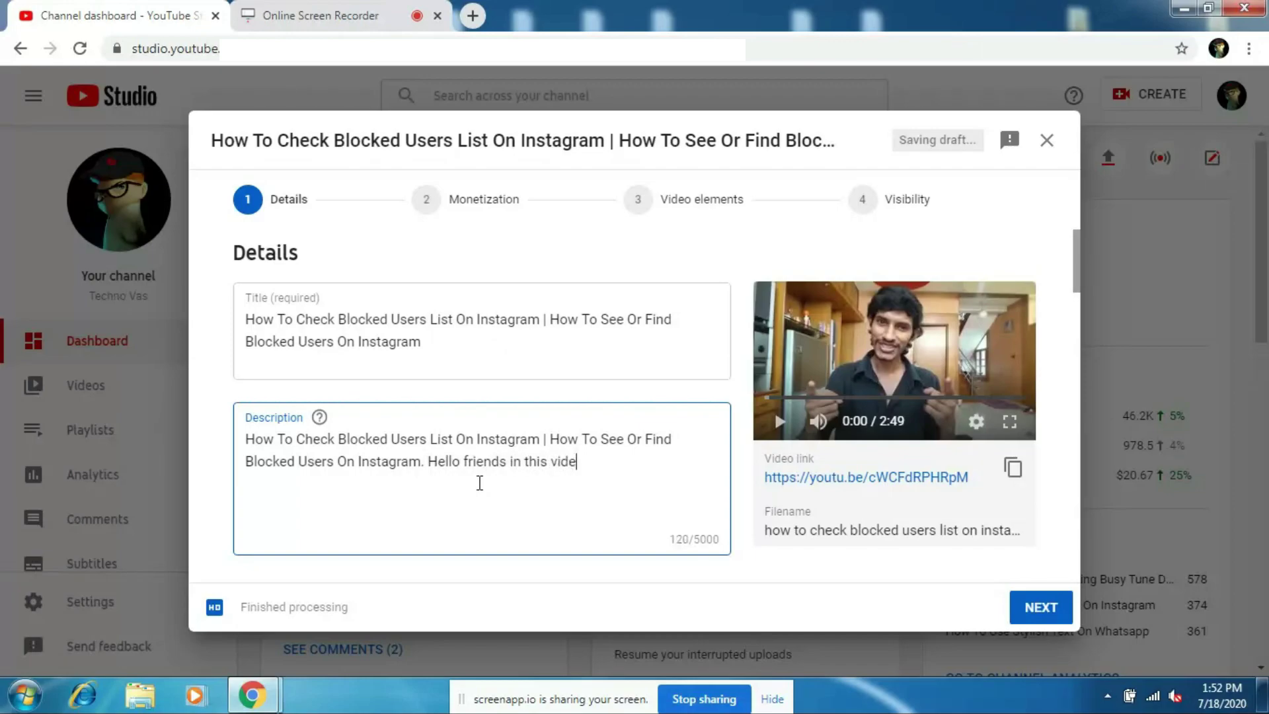
text(o ill sh)
text(ow yo)
text(u how to f)
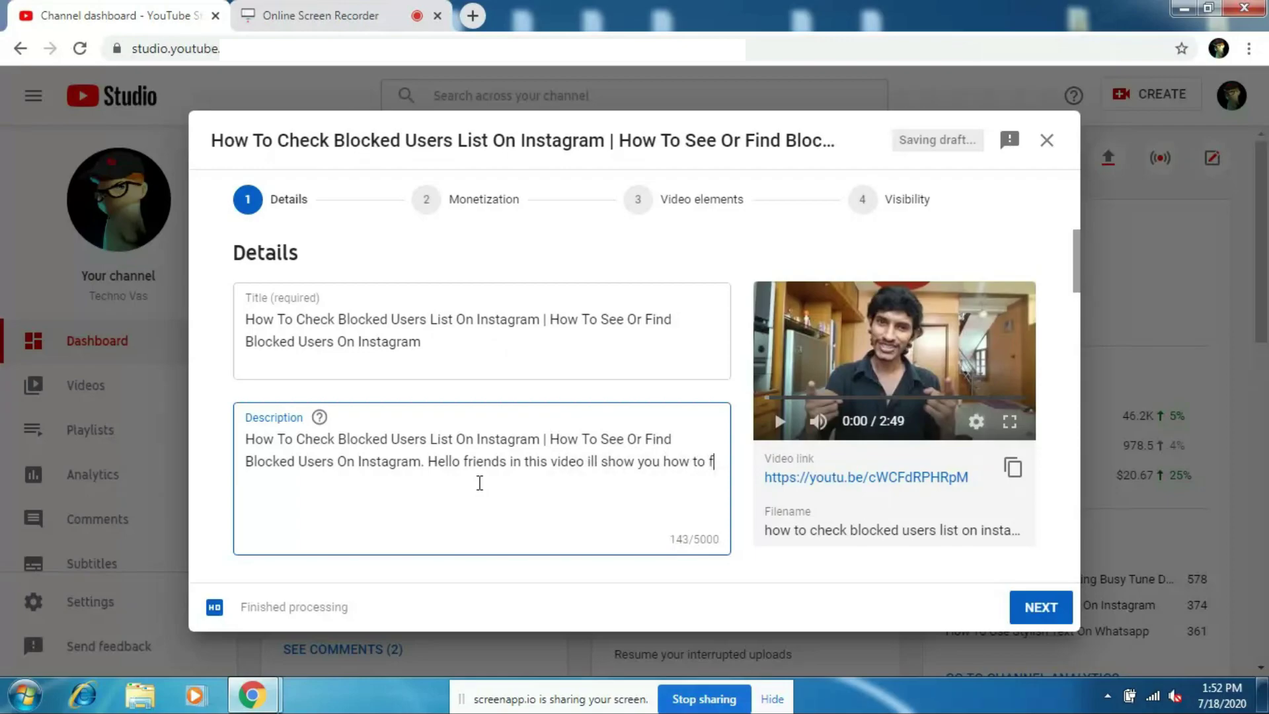
text(ind )
text(d )
text(cked u)
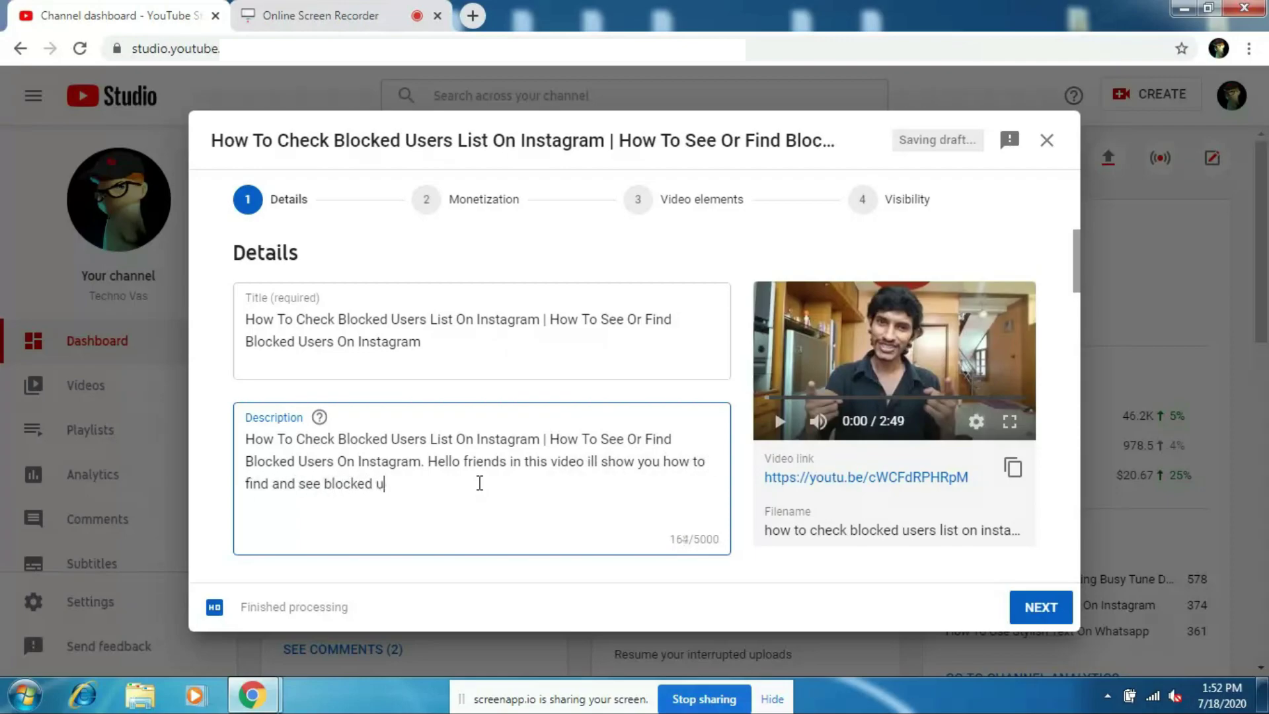
text(sers ll)
text(ist on instagram)
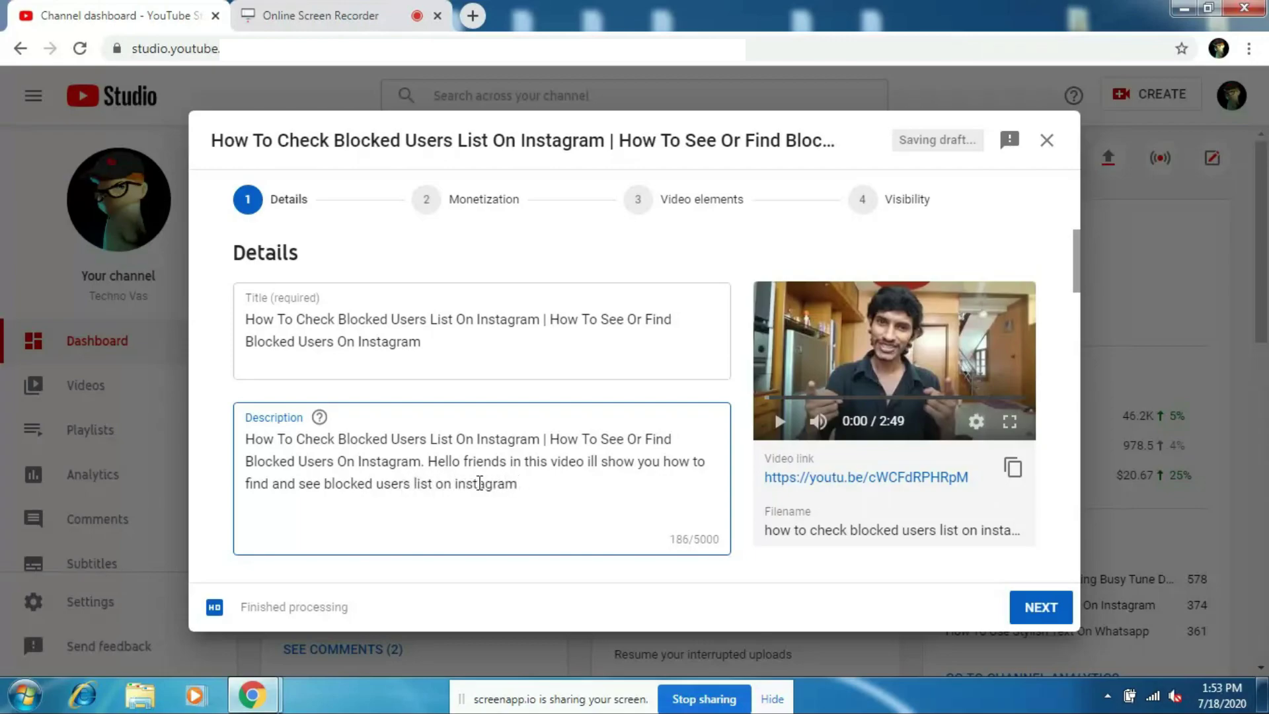
key(Return)
key(Return)
key(Return)
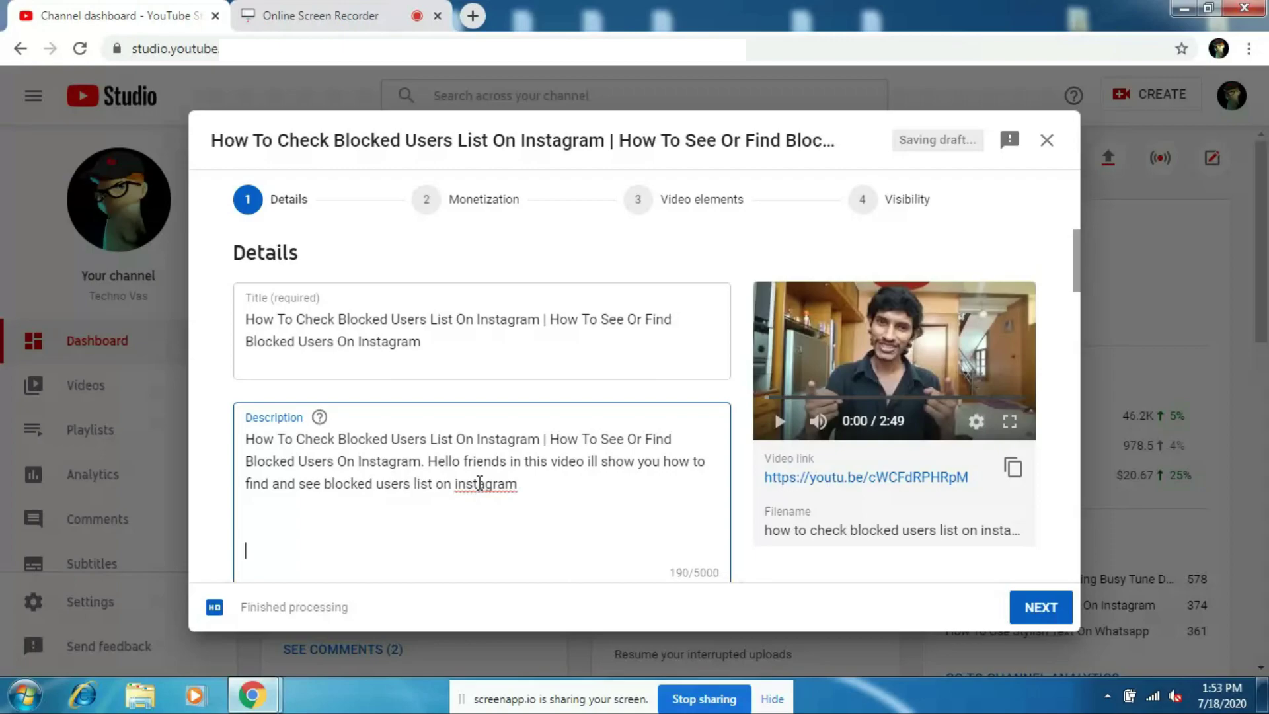
scroll(278, 394, down, 2)
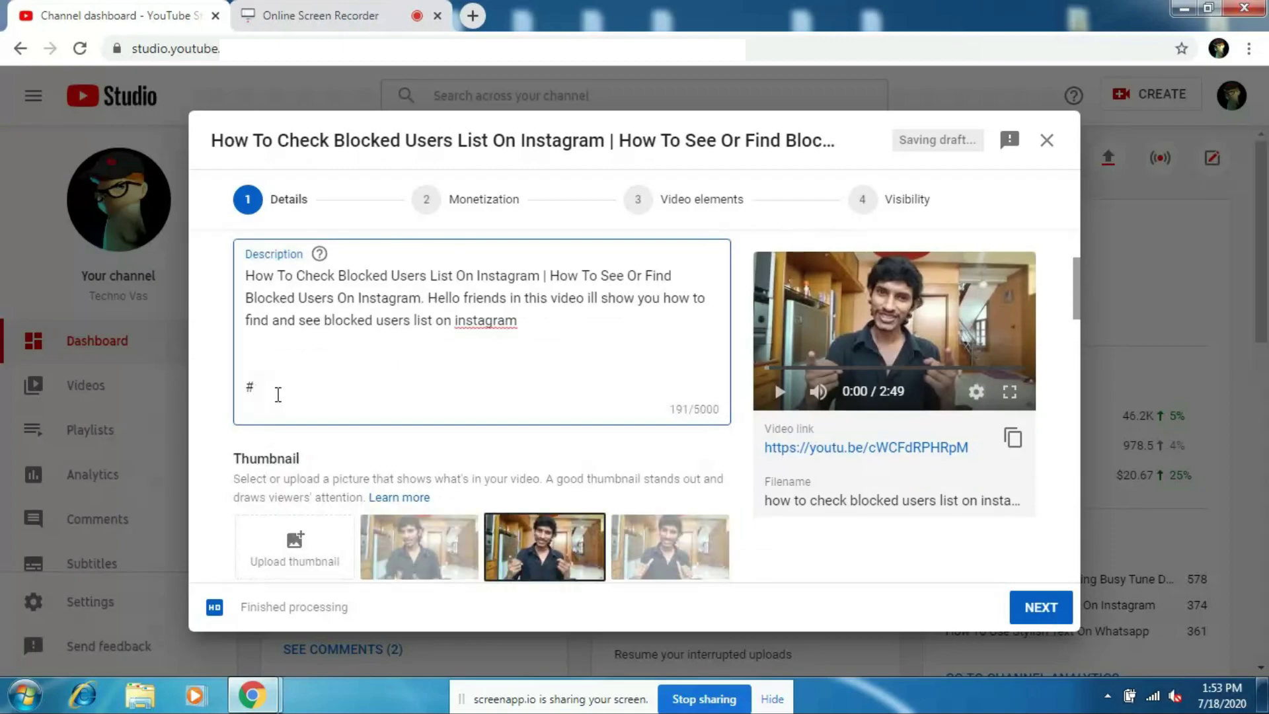
text(instagram #b)
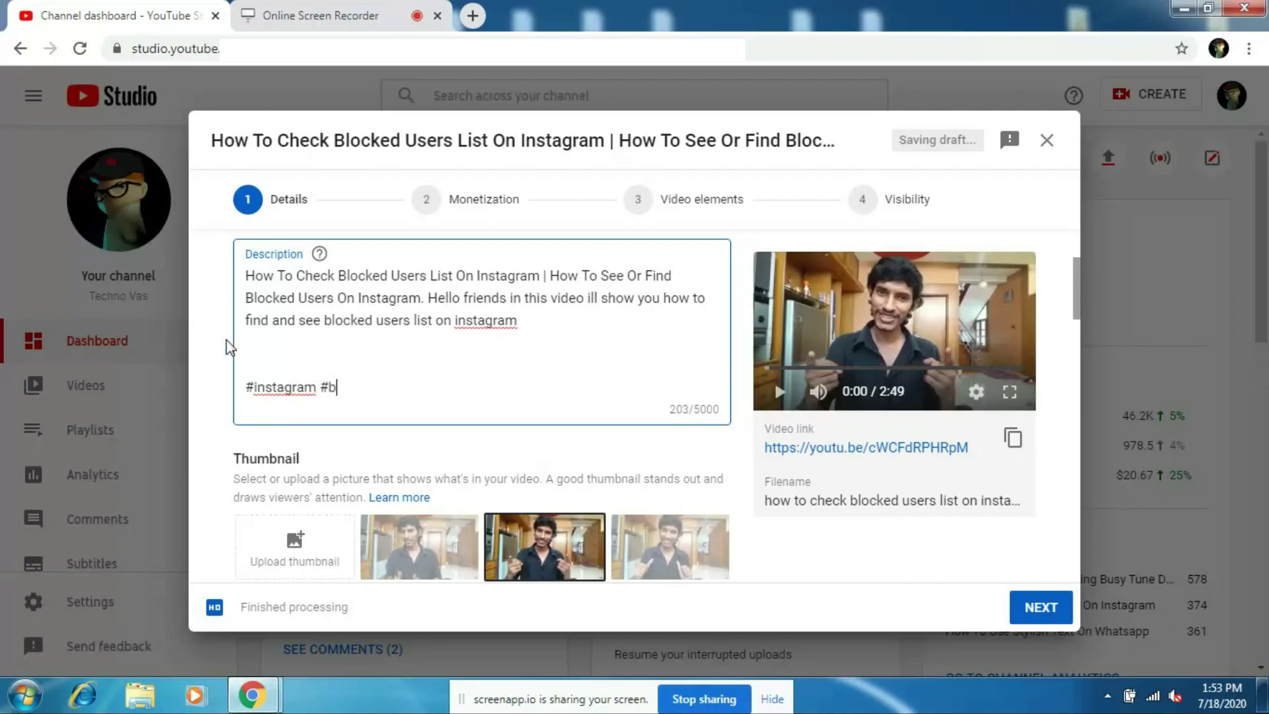
text(locked)
text(users #)
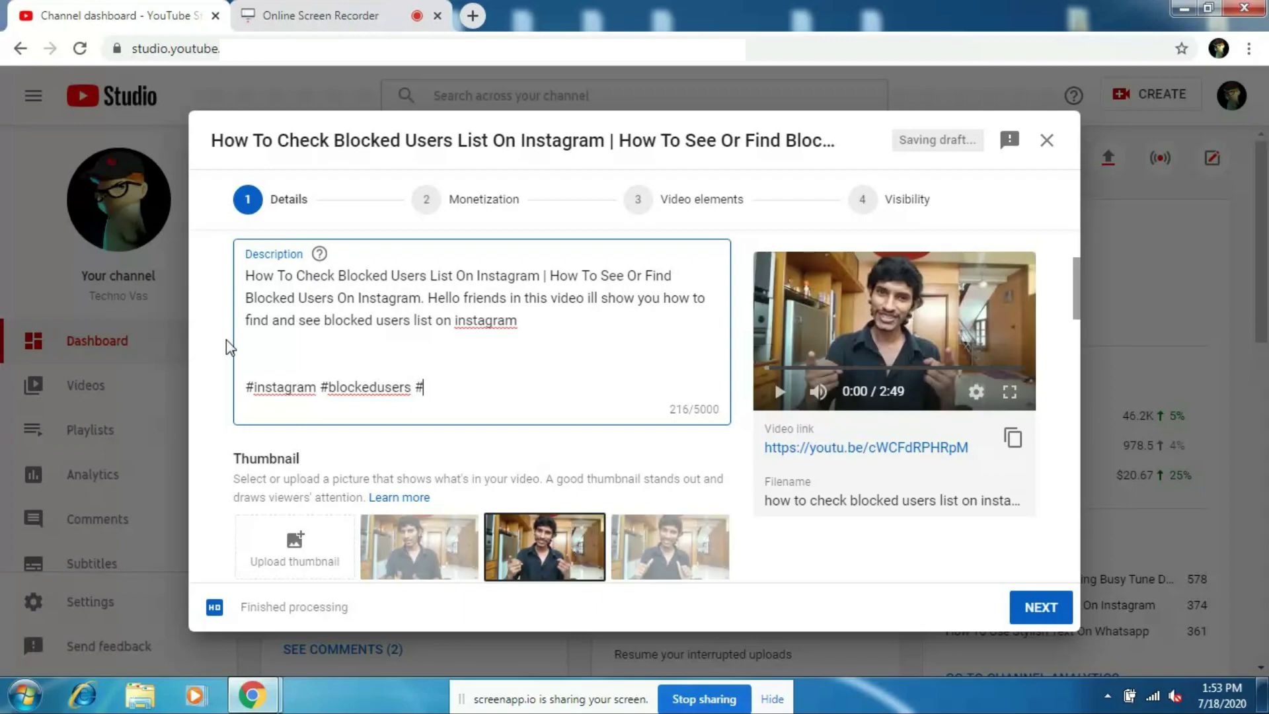
text( wt)
text(ndblockedlist )
text(technovas #)
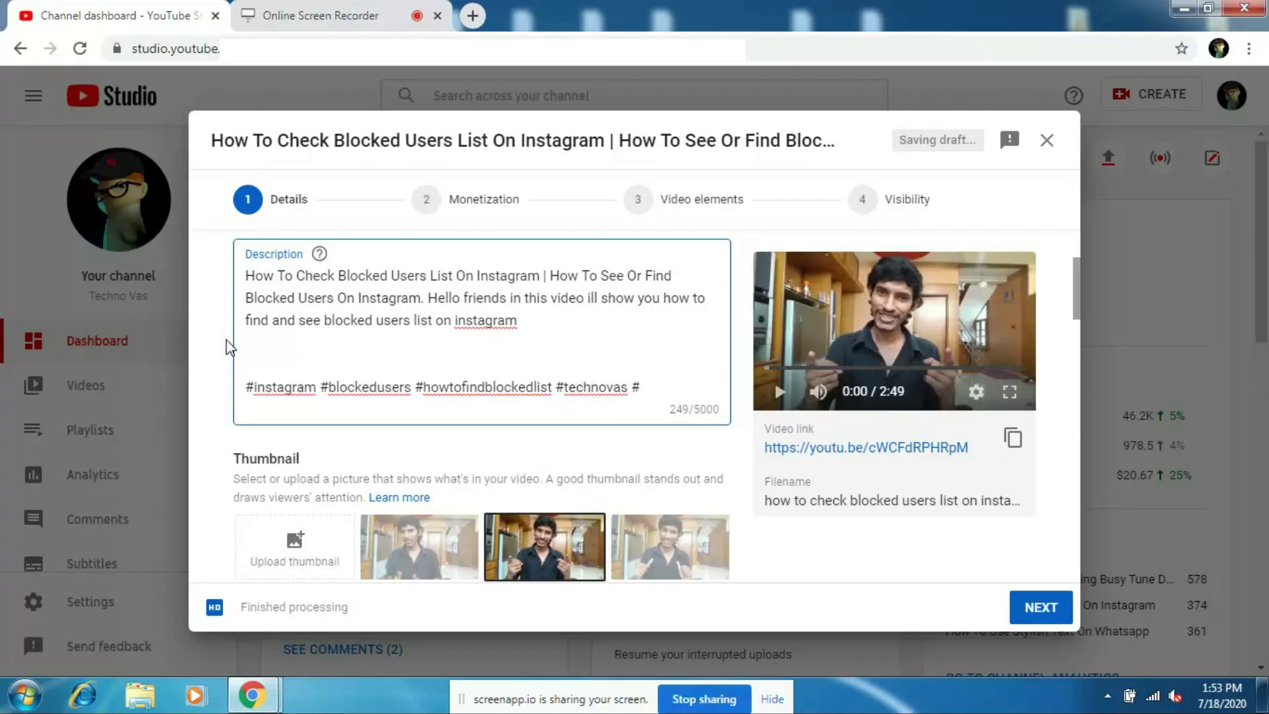
text(instag)
text(ramblockedusers #)
text(insta)
text(blockedlist)
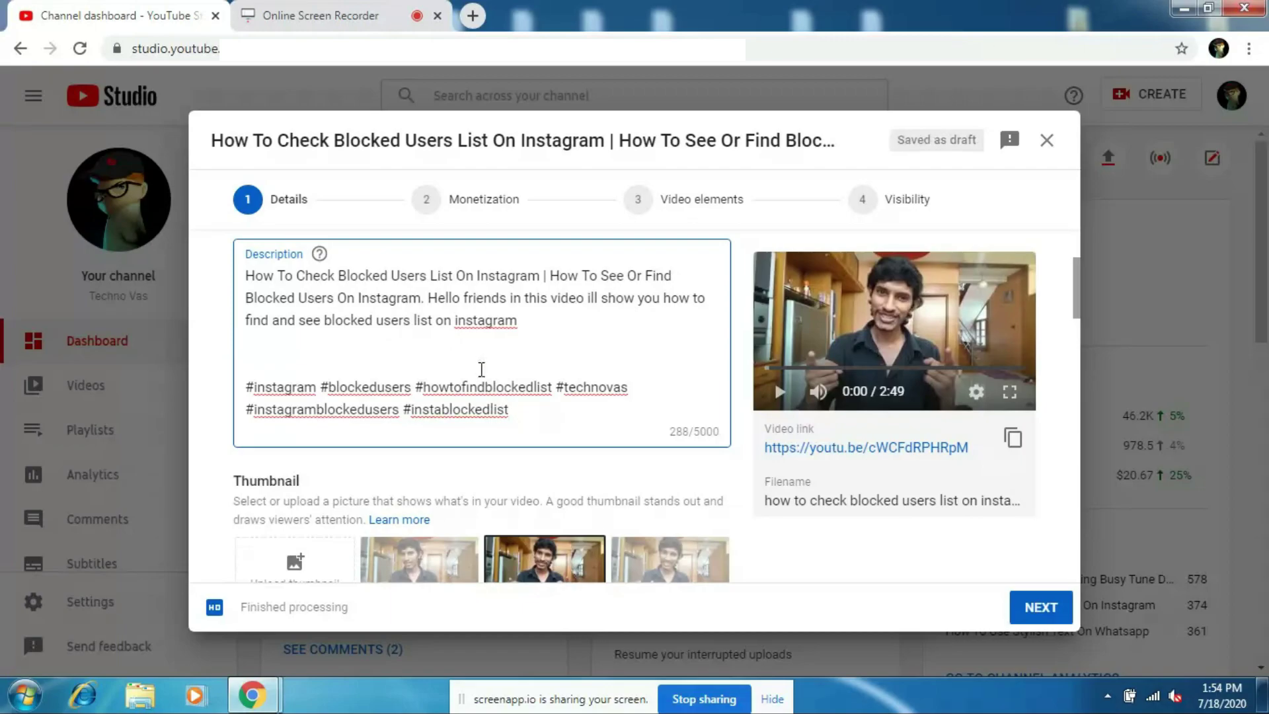
Step: Add six hashtags, including #instagram, #blockedusers and #technovas, with blank lines below
key(Return)
key(Return)
key(Return)
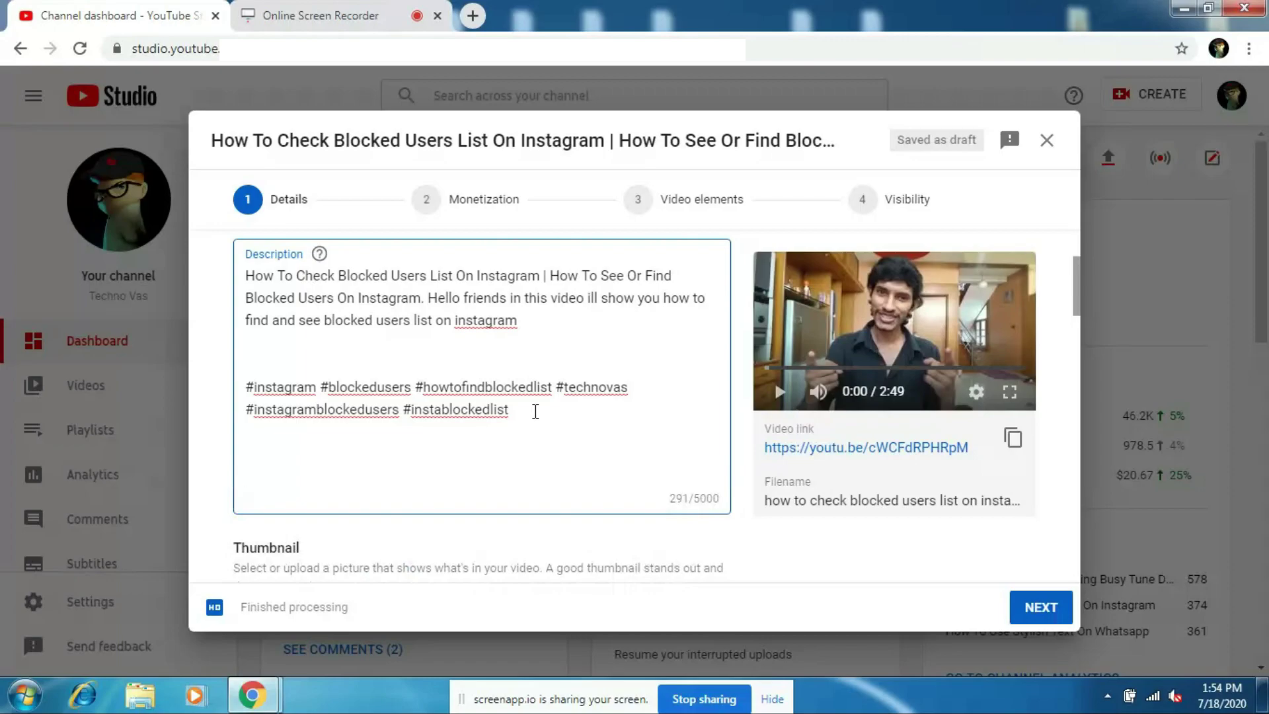
text(Your Que)
text(ries:)
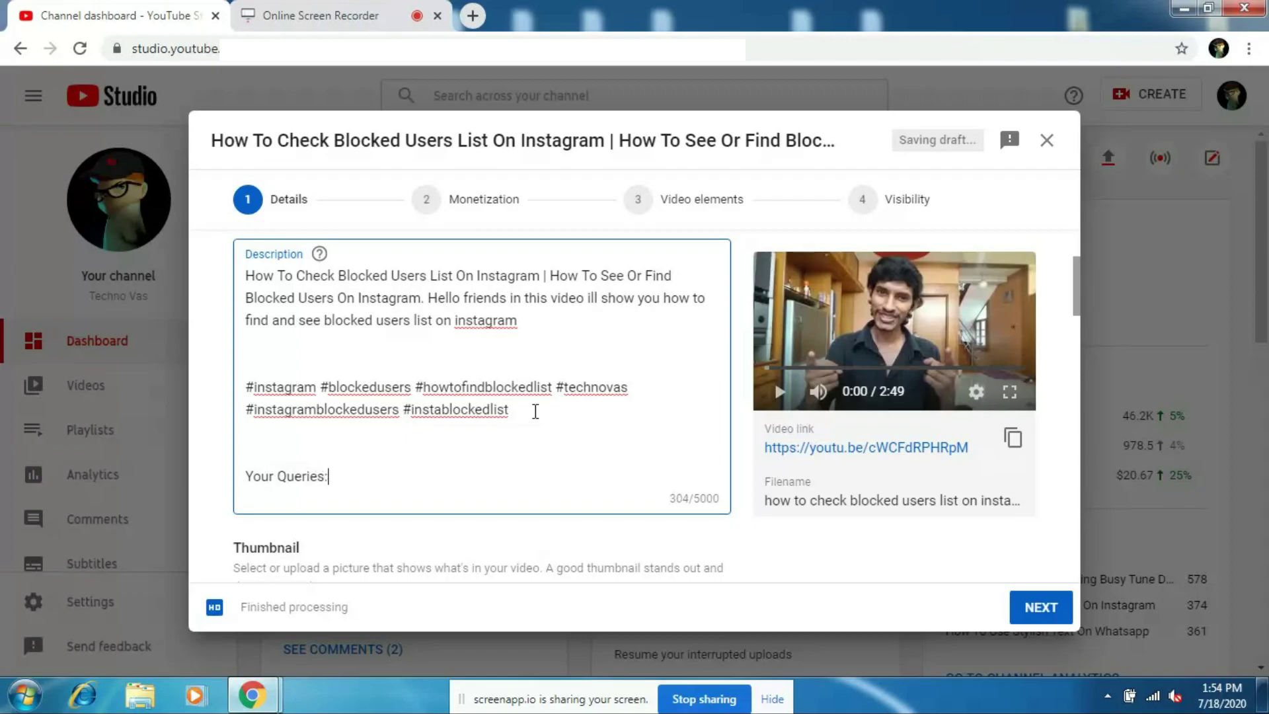
Step: Add a 'Your Queries' list of four numbered questions, ending with how to unblock someone
key(Return)
text(1.)
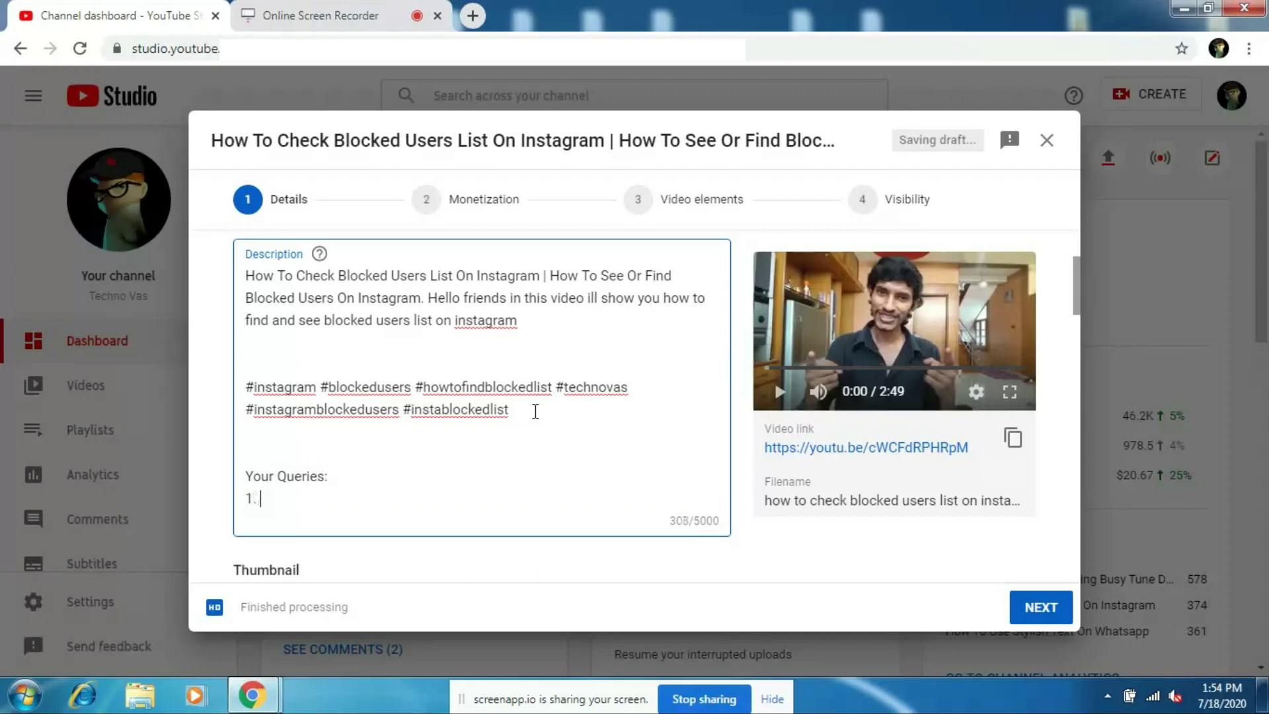
text(how to find)
key(BackSpace)
key(BackSpace)
key(BackSpace)
key(BackSpace)
key(BackSpace)
key(BackSpace)
key(BackSpace)
text(find and see blocked users list on instagram)
key(Return)
text(2. ho)
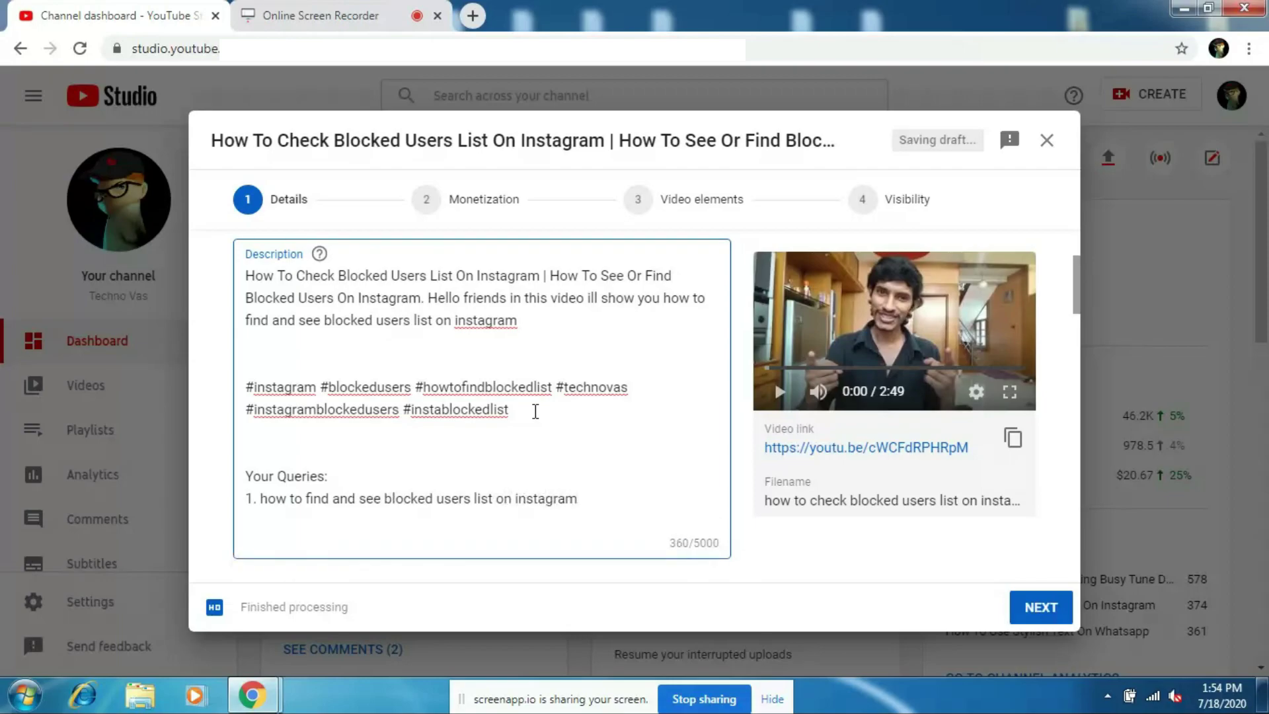
text(w to check blocked users list on instagram)
key(Return)
text(how to find who blocked )
text(our)
text(us on)
text(instagram)
key(Return)
text(4. how to unblock someone on instagram)
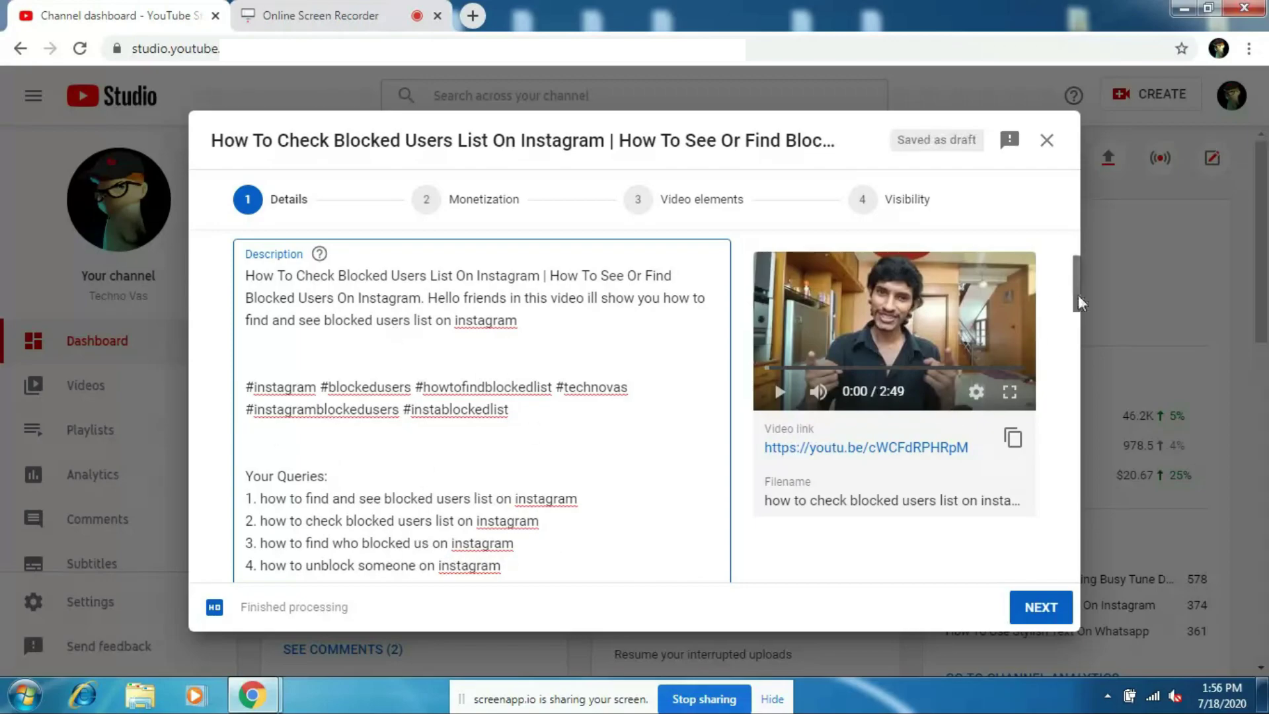
drag(1081, 303, 1078, 353)
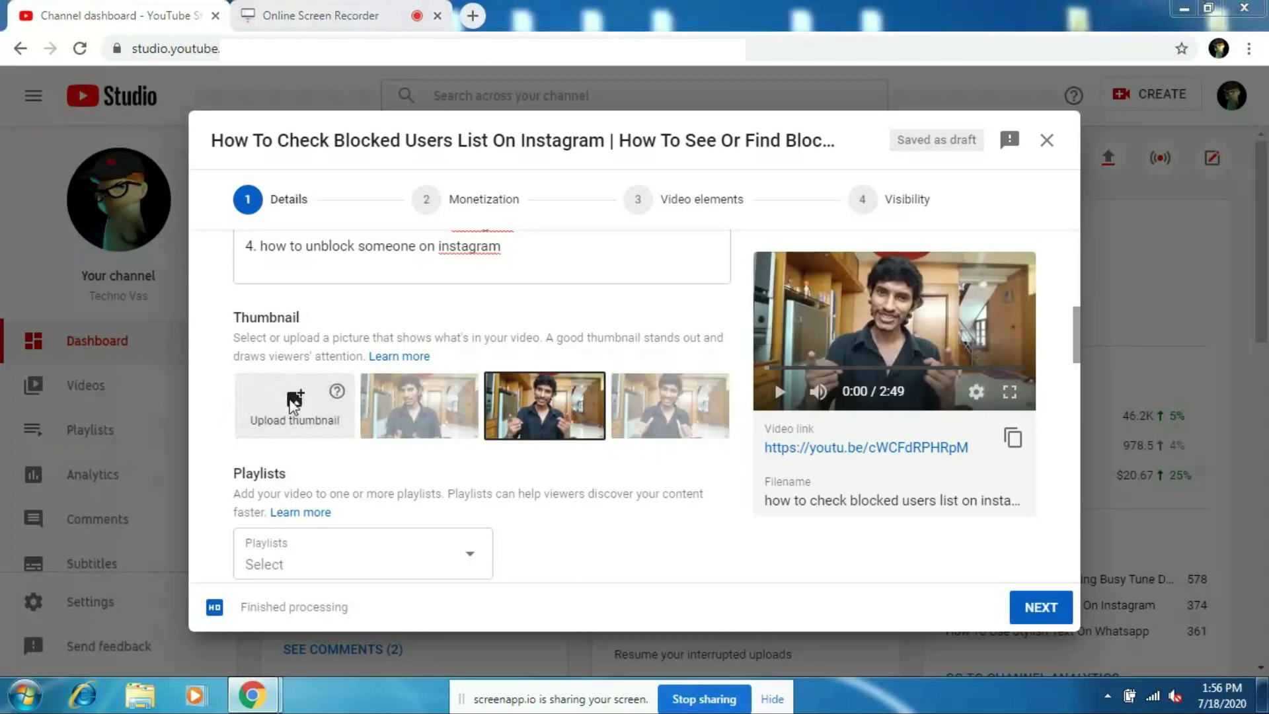
Step: Upload the vlcsnap 'View Block List On Instagram' PNG from the Desktop as the thumbnail
click(294, 401)
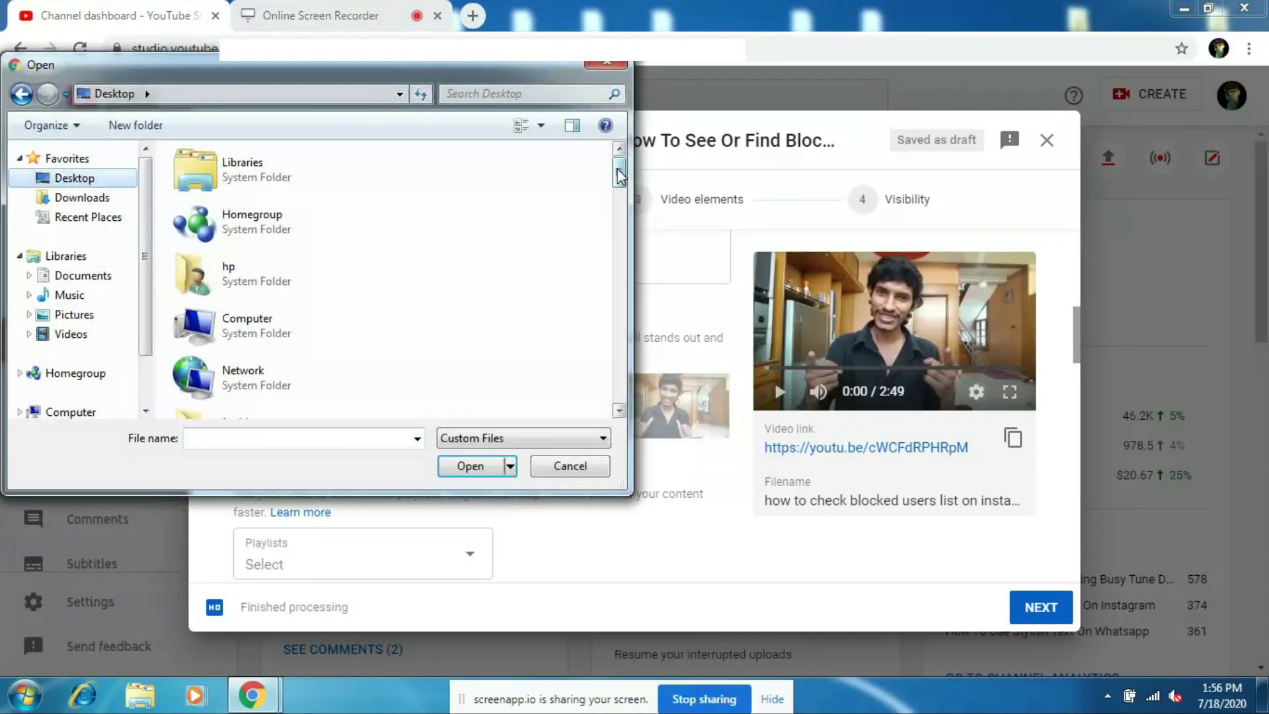
drag(619, 176, 618, 381)
click(190, 402)
double_click(191, 401)
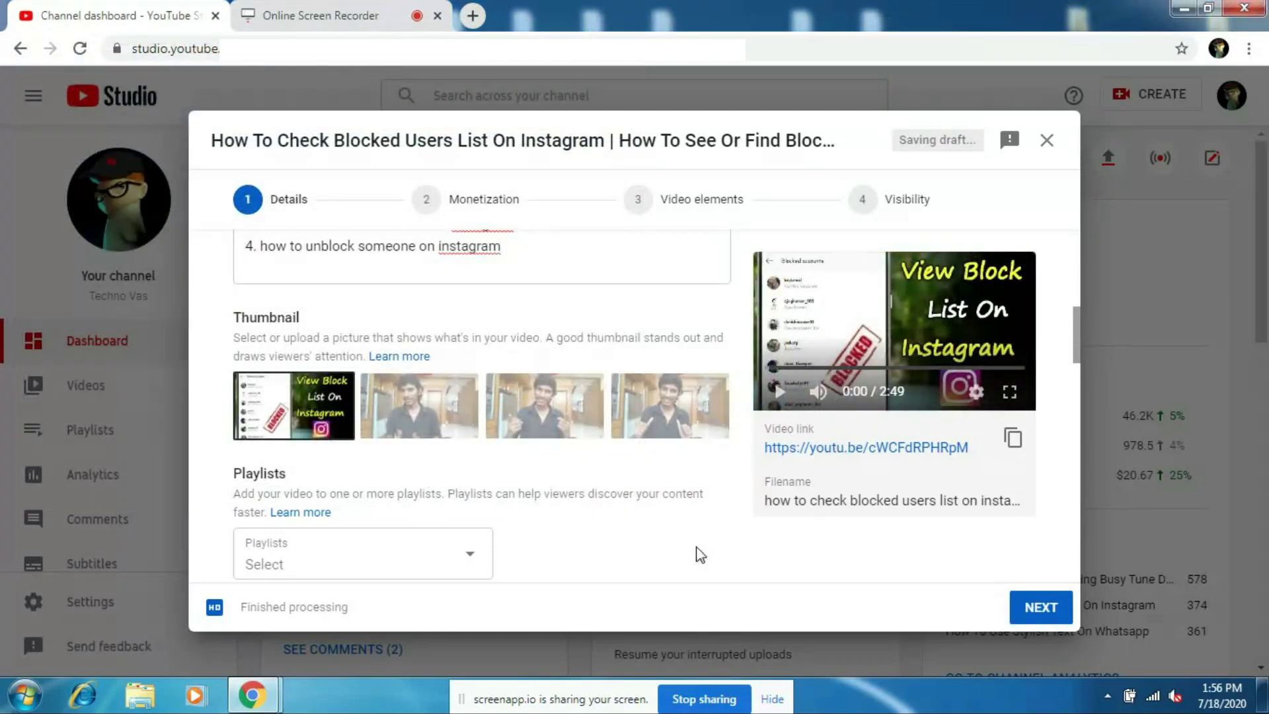
drag(1076, 322, 1076, 380)
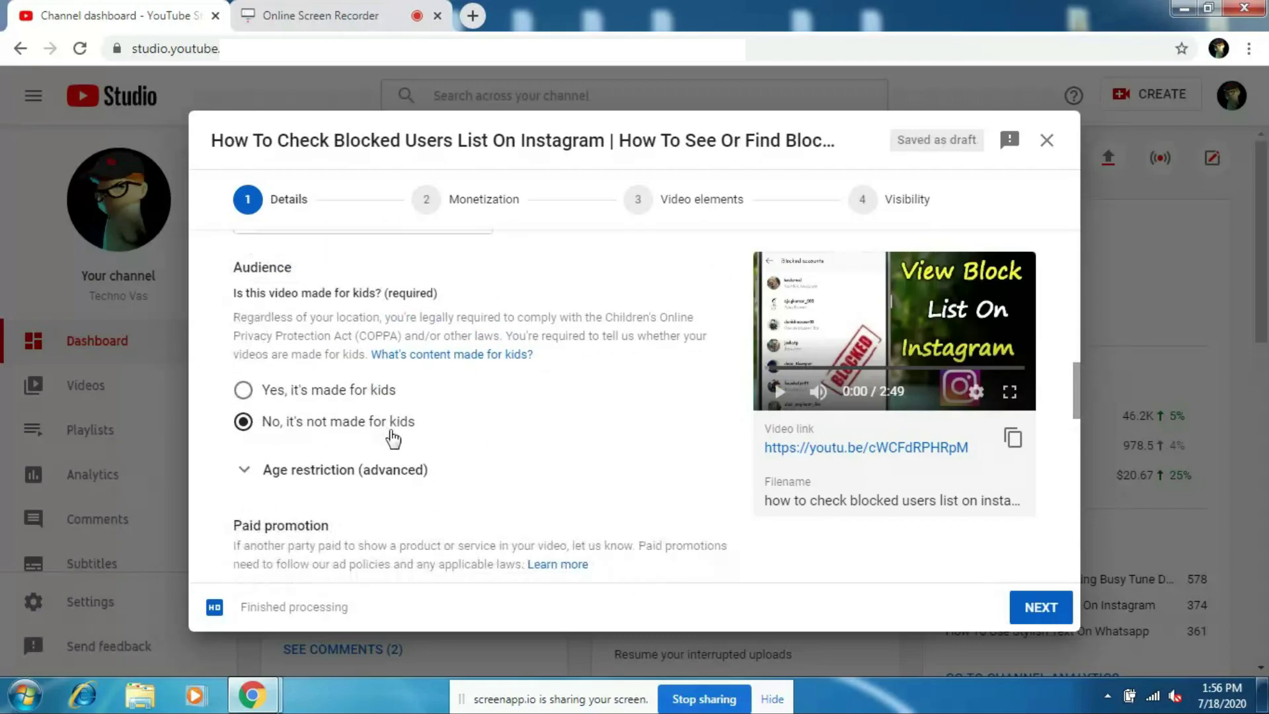
drag(1076, 382, 1078, 430)
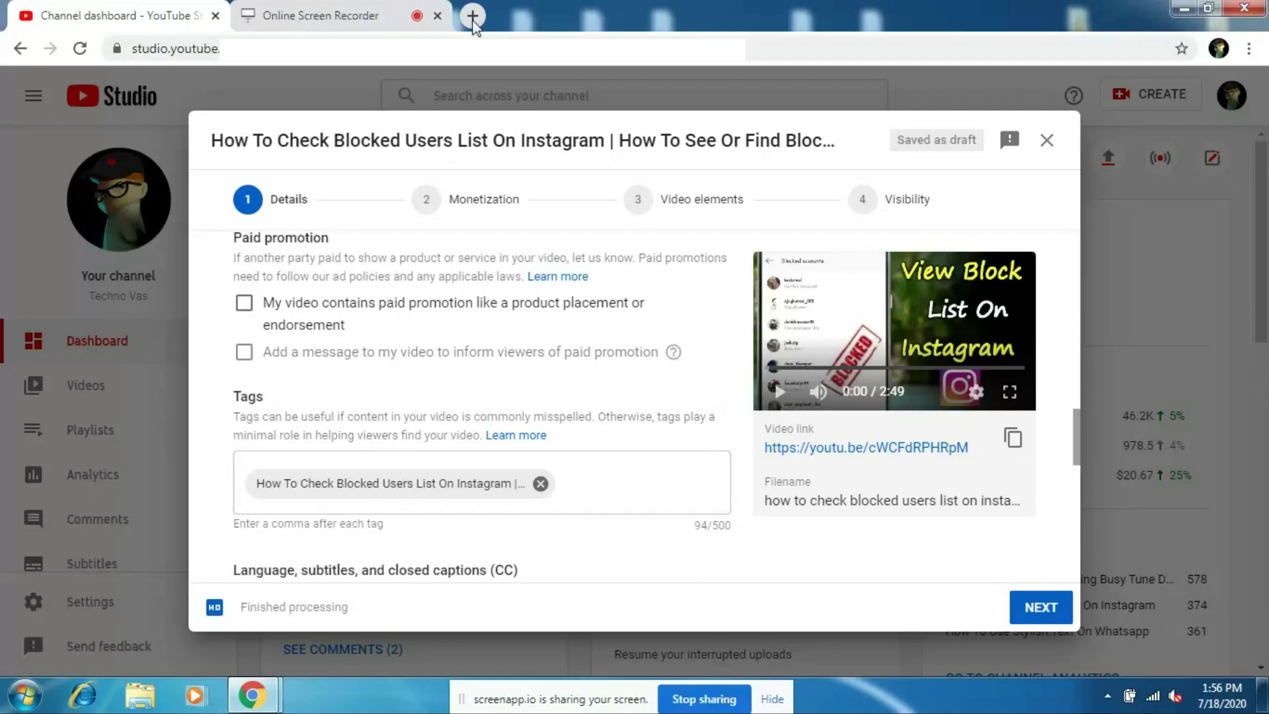
Step: Open a new Google tab beside the Studio upload draft
click(472, 17)
Step: Google 'how to find blocked user list on instagram', then return to the Studio upload
drag(515, 19, 323, 29)
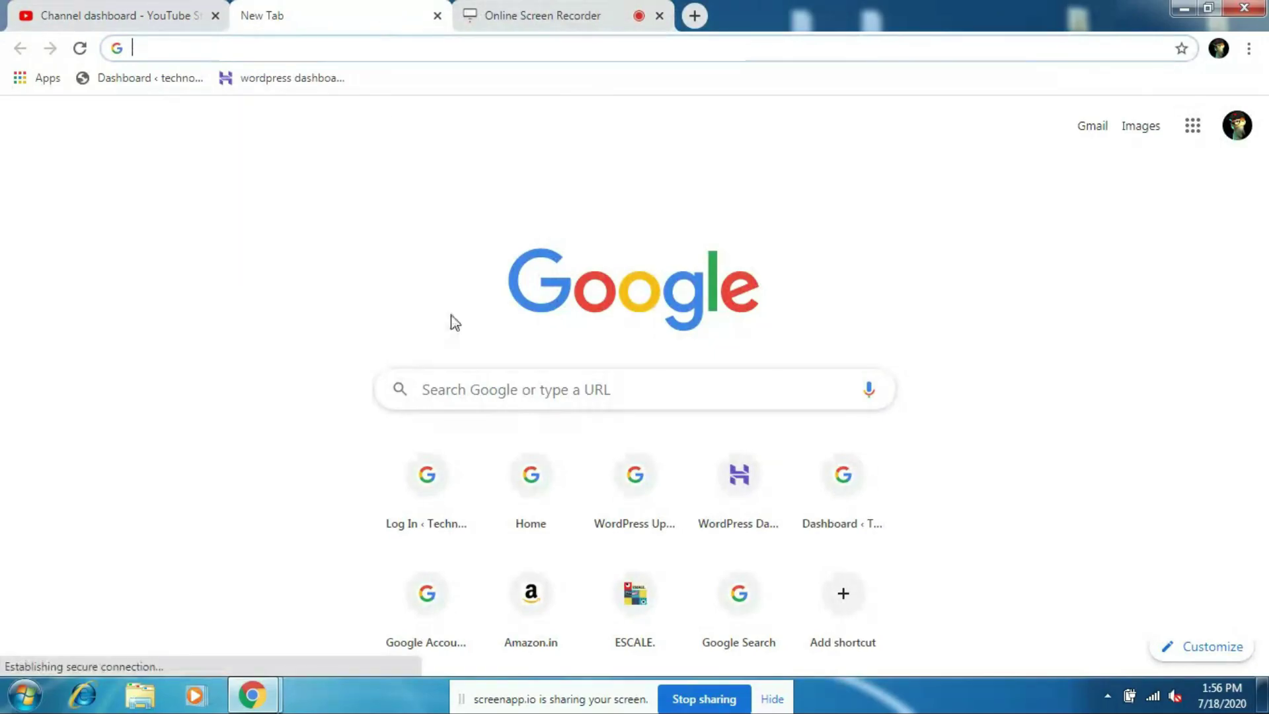
click(469, 388)
text(how to find b)
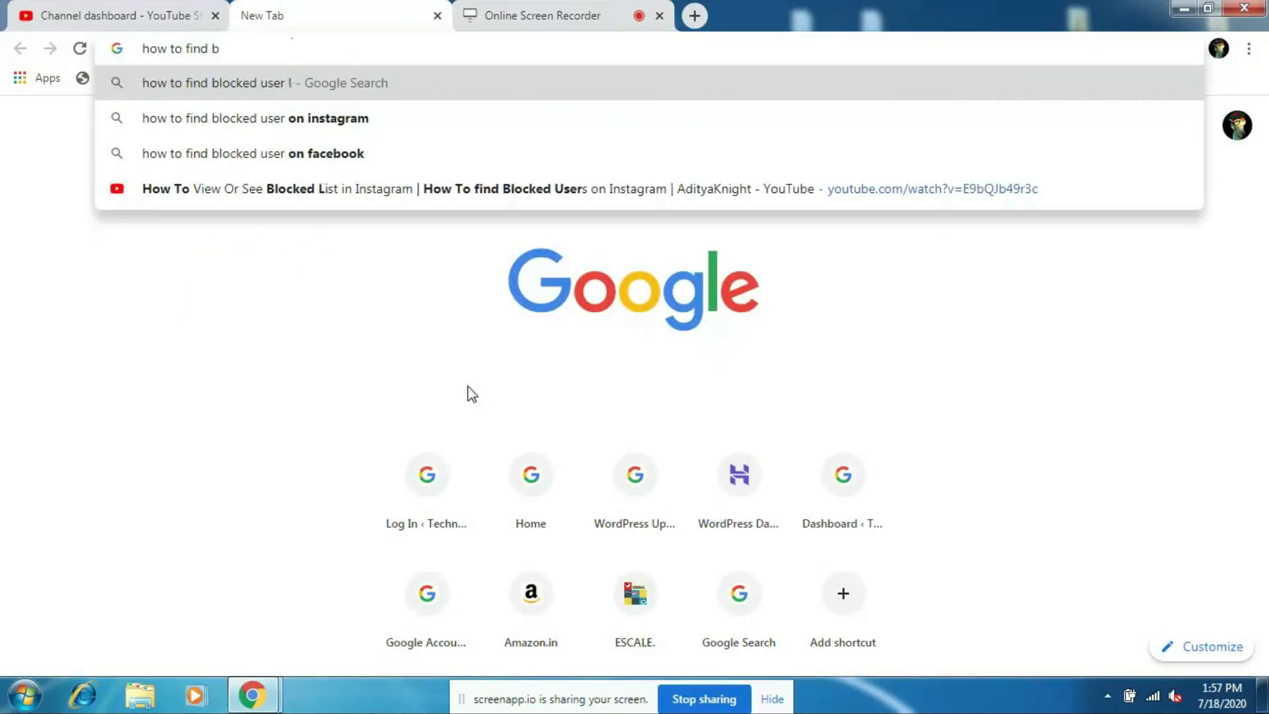
text(locked user list on instagram)
key(Return)
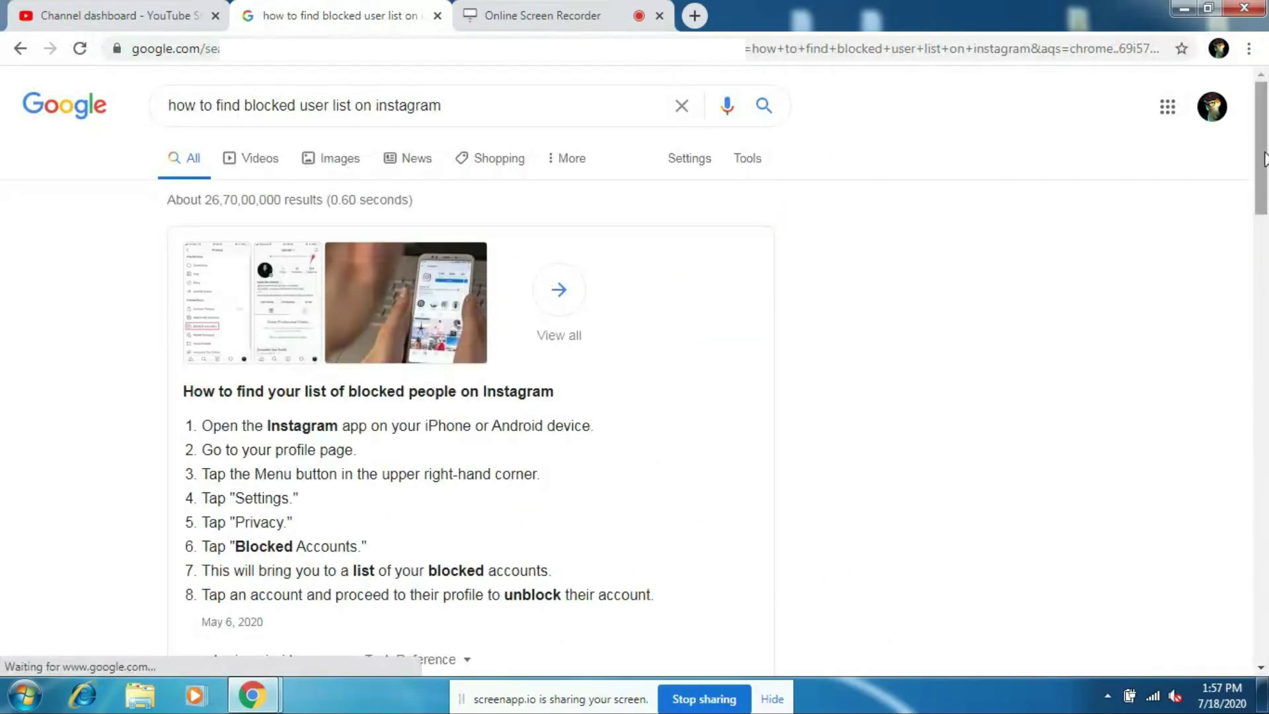
drag(1262, 148, 1264, 605)
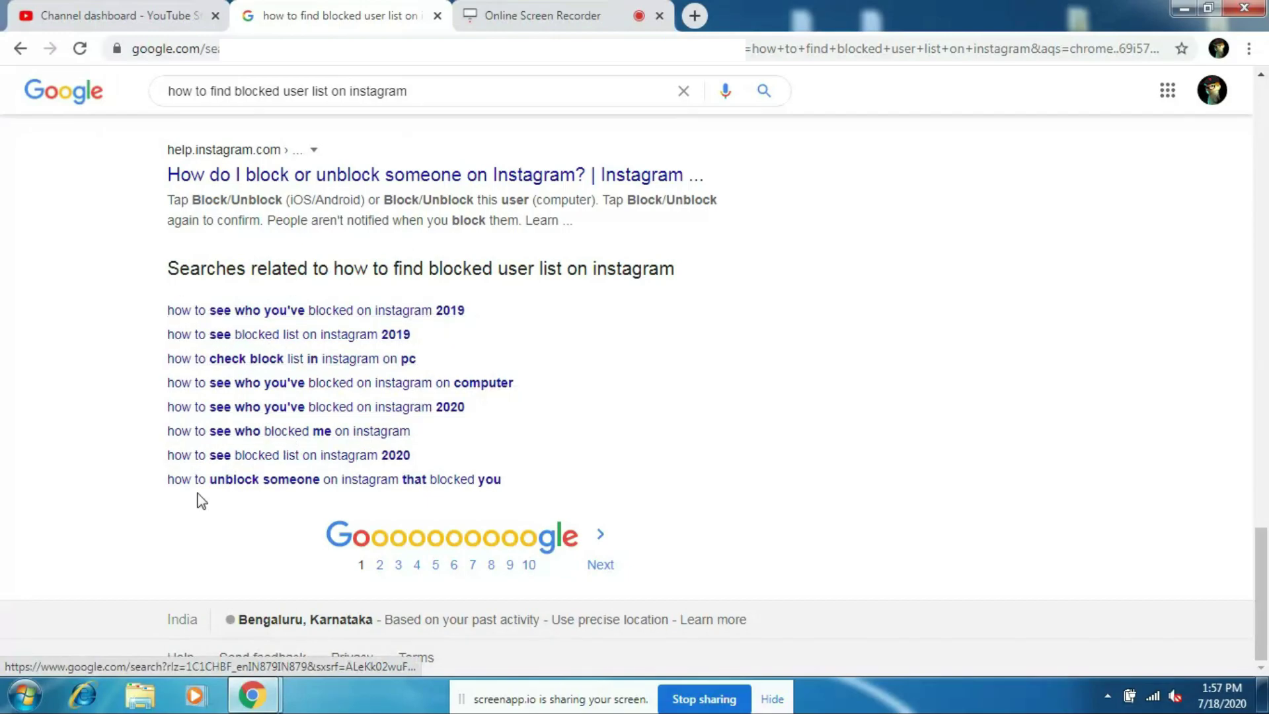
key(ctrl+shift+Tab)
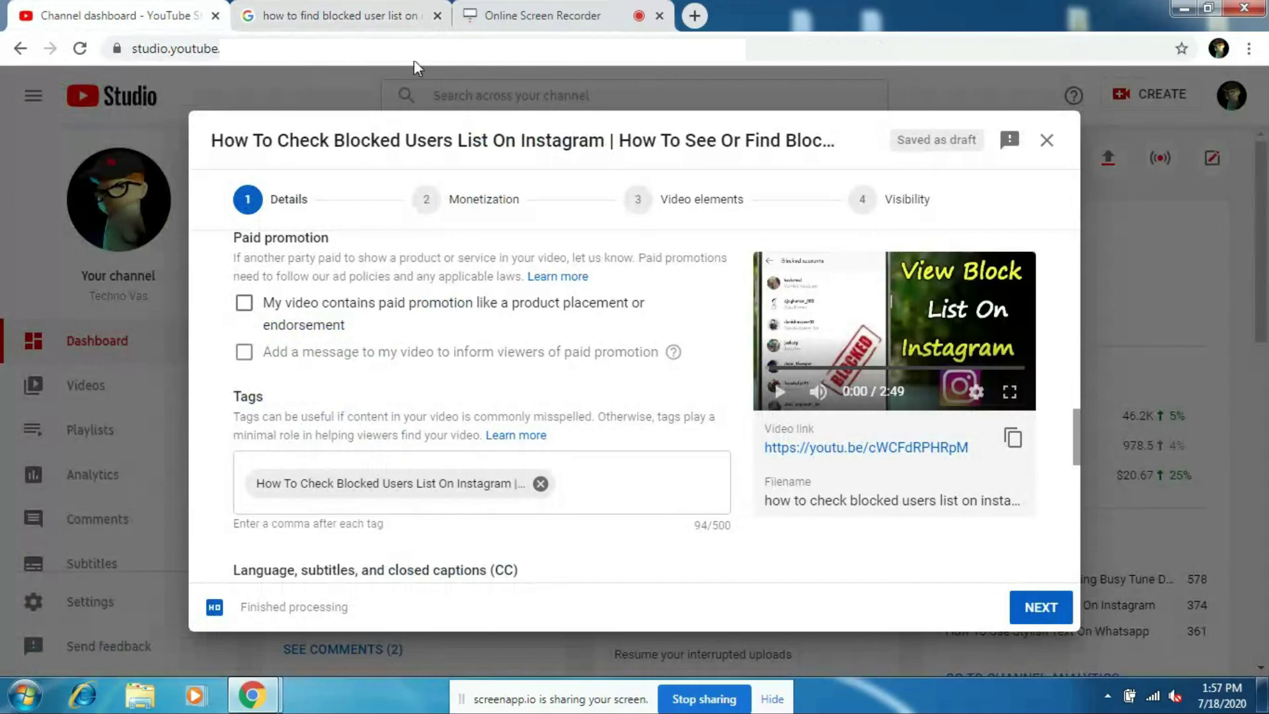
Step: Paste the related Instagram blocked-list search phrases as tags, reaching 482 of 500 characters
click(598, 479)
key(ctrl+v)
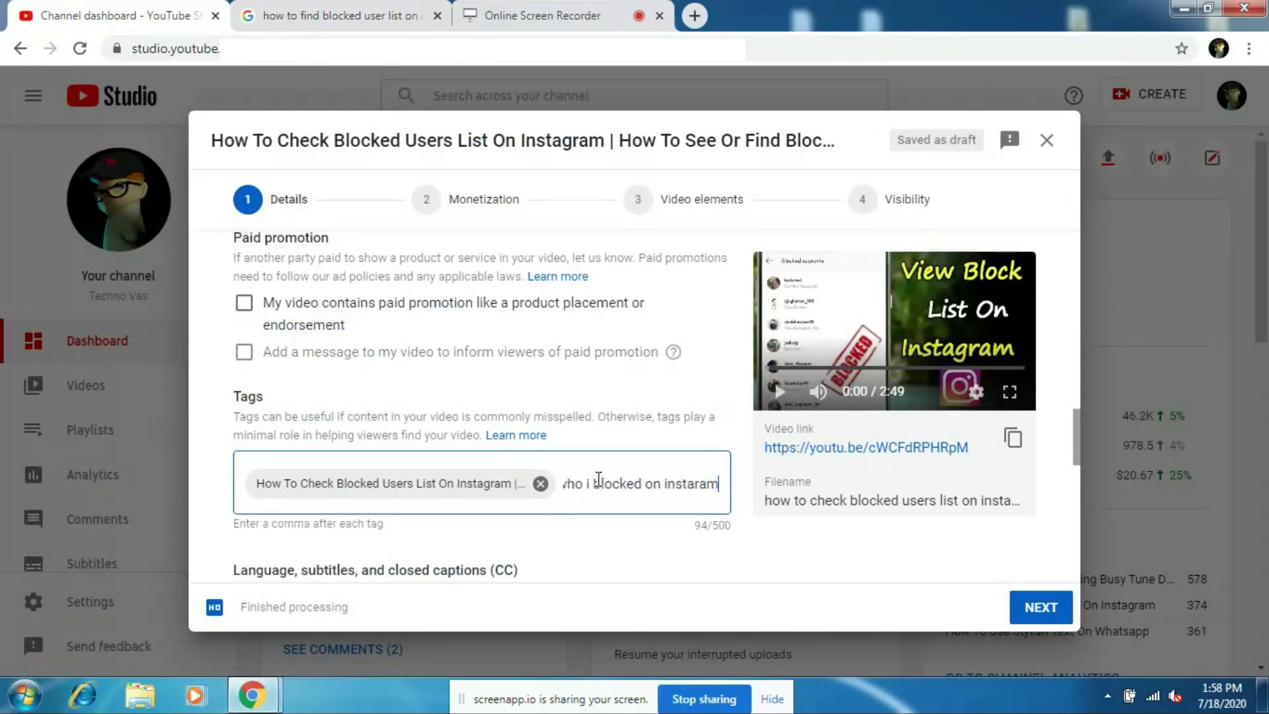
text(how to unblock someone on instagram that blocked you,)
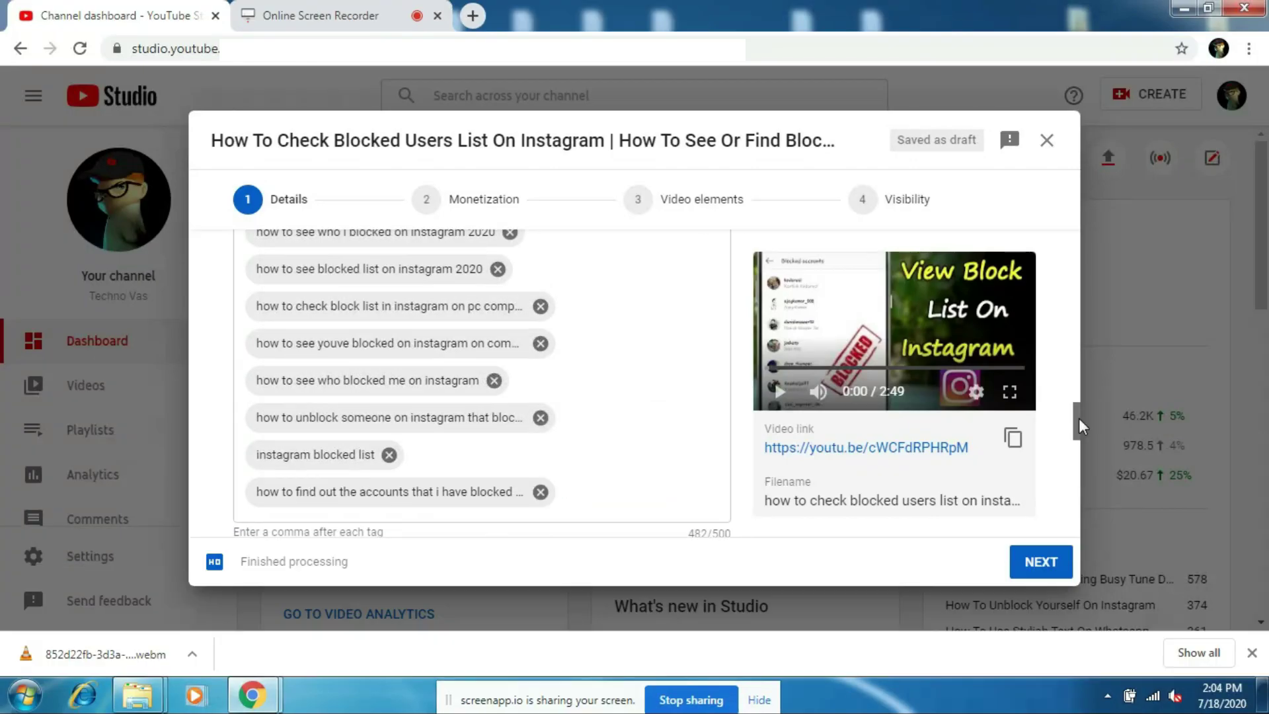
drag(1081, 424, 1079, 454)
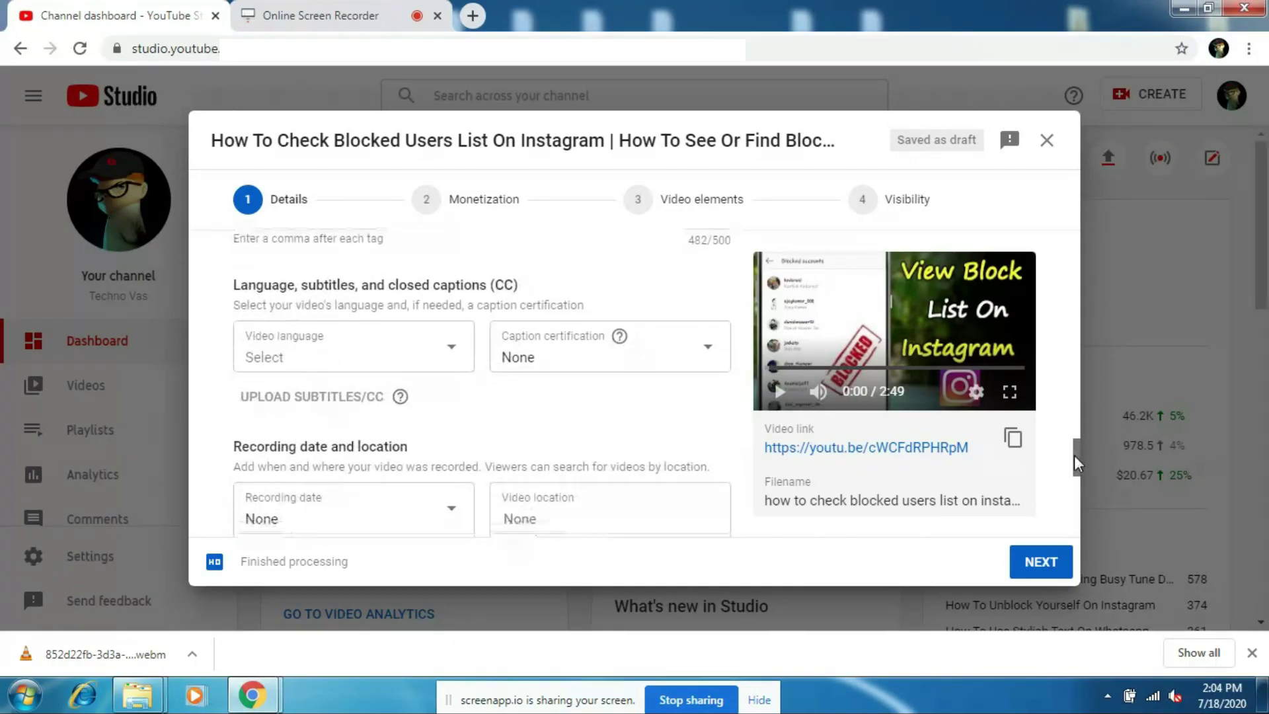
Step: Set the recording date to Jul 19, 2020, leaving the video language unchosen
click(435, 363)
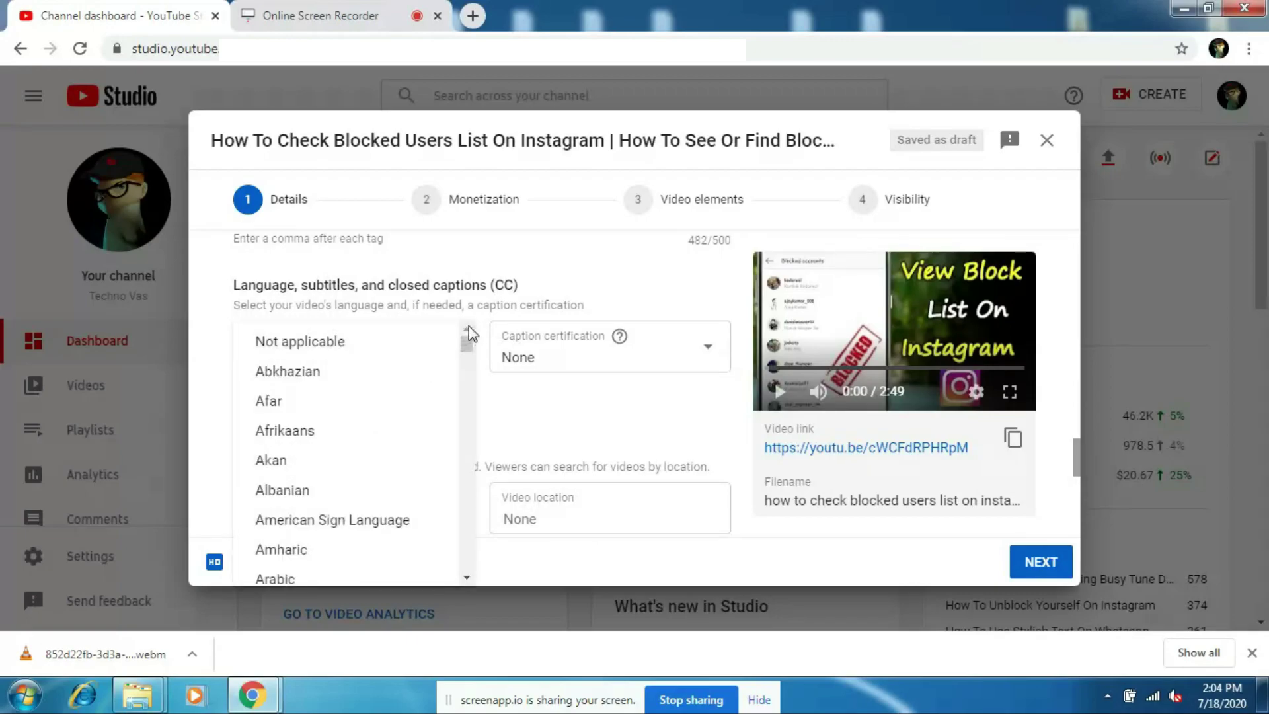
click(503, 406)
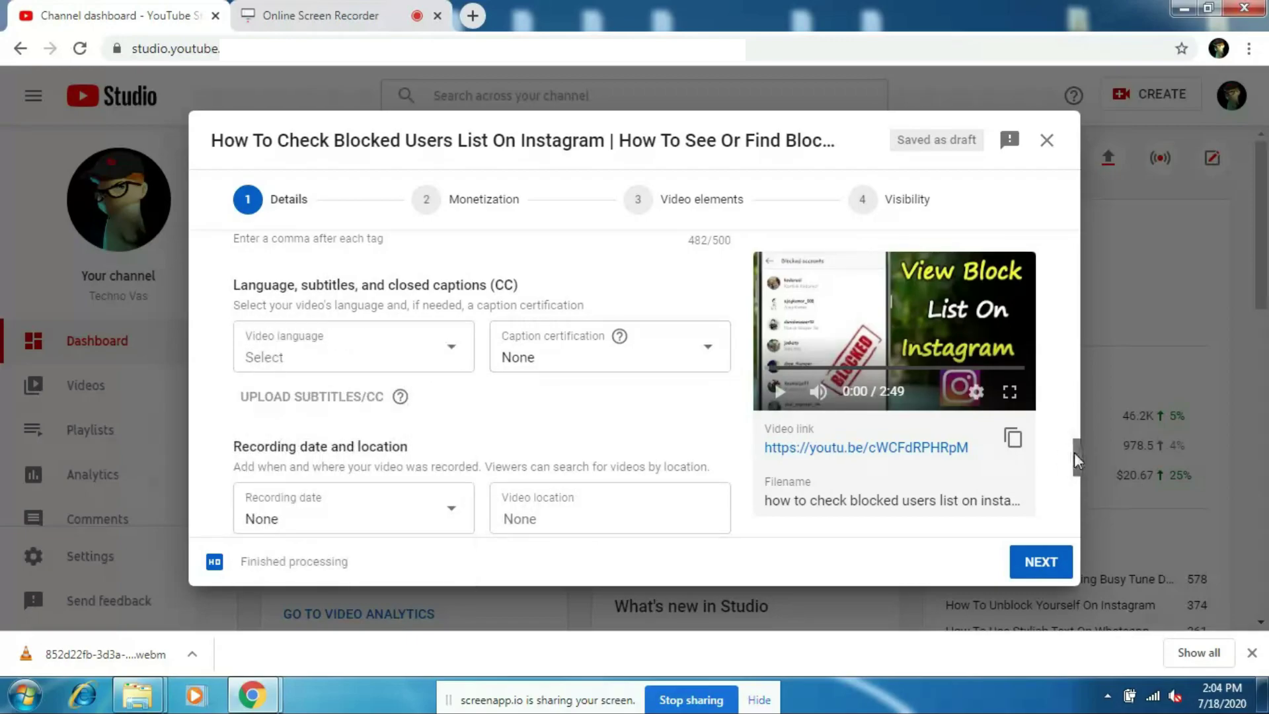
drag(1078, 461, 1078, 474)
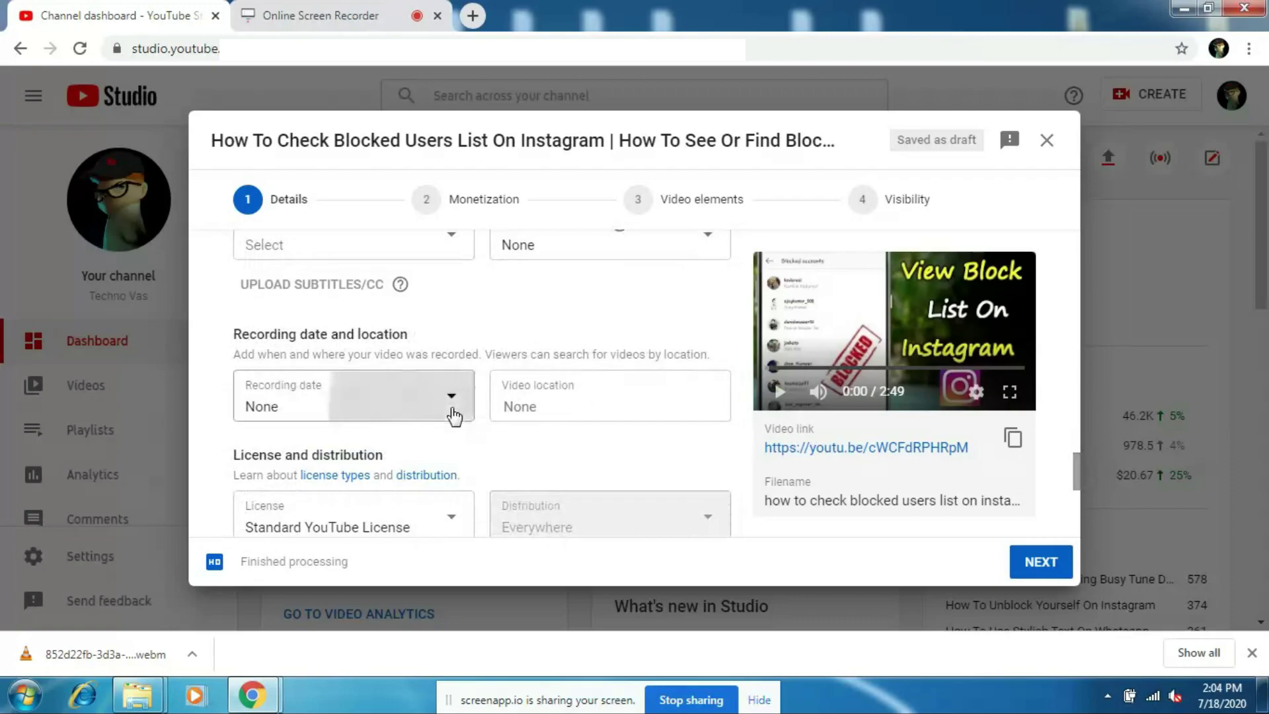
click(453, 415)
click(256, 354)
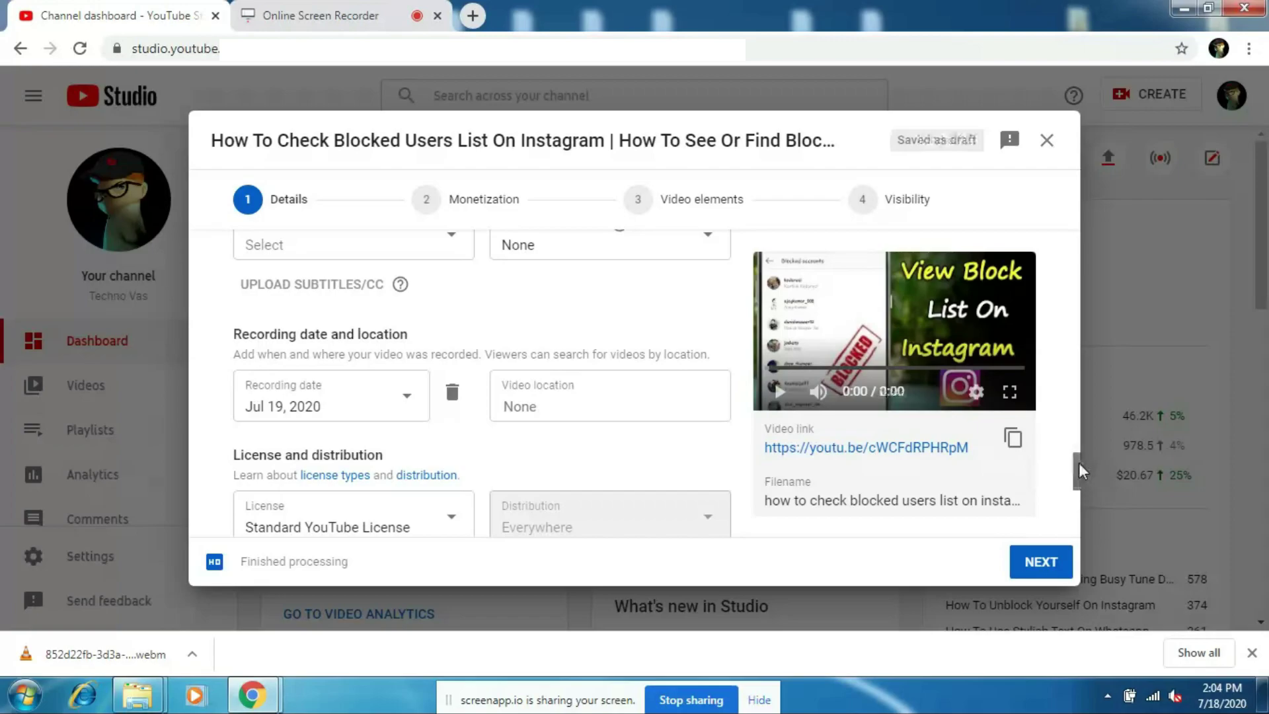
drag(1078, 463, 1076, 495)
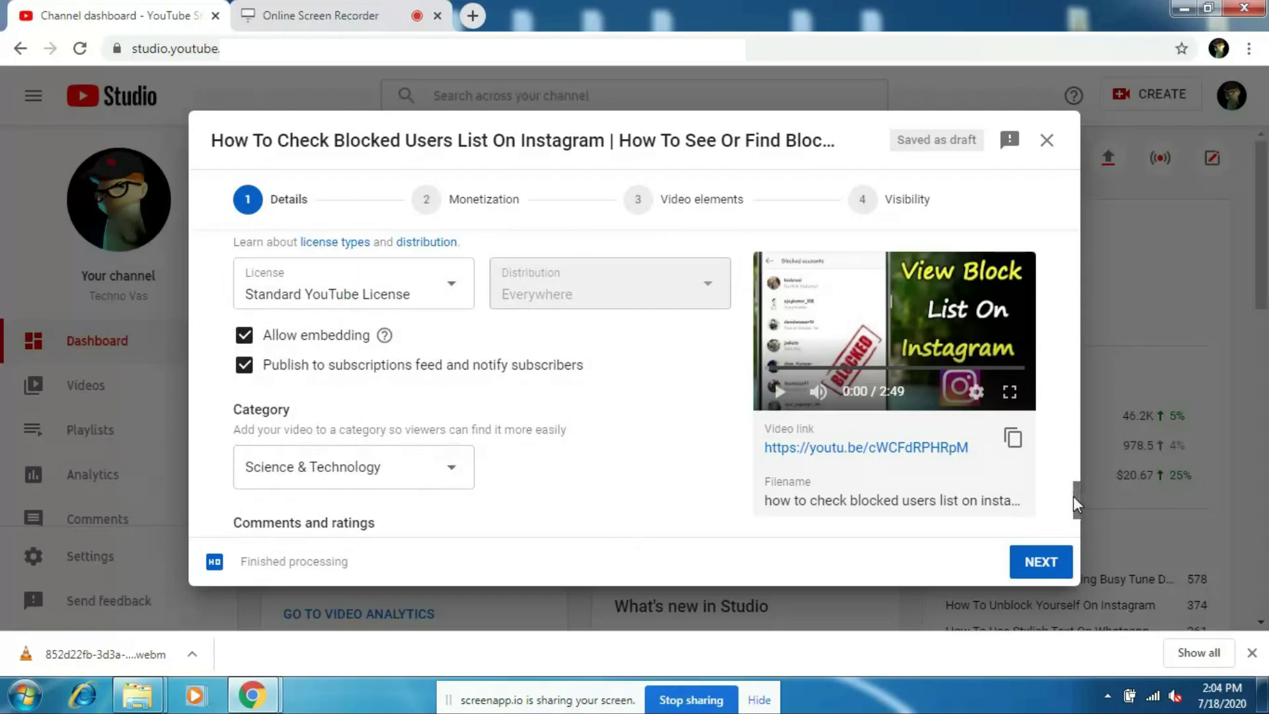
drag(1075, 496, 1077, 528)
Step: Turn monetization On and enable non-skippable video ads alongside the other ad types
click(1035, 571)
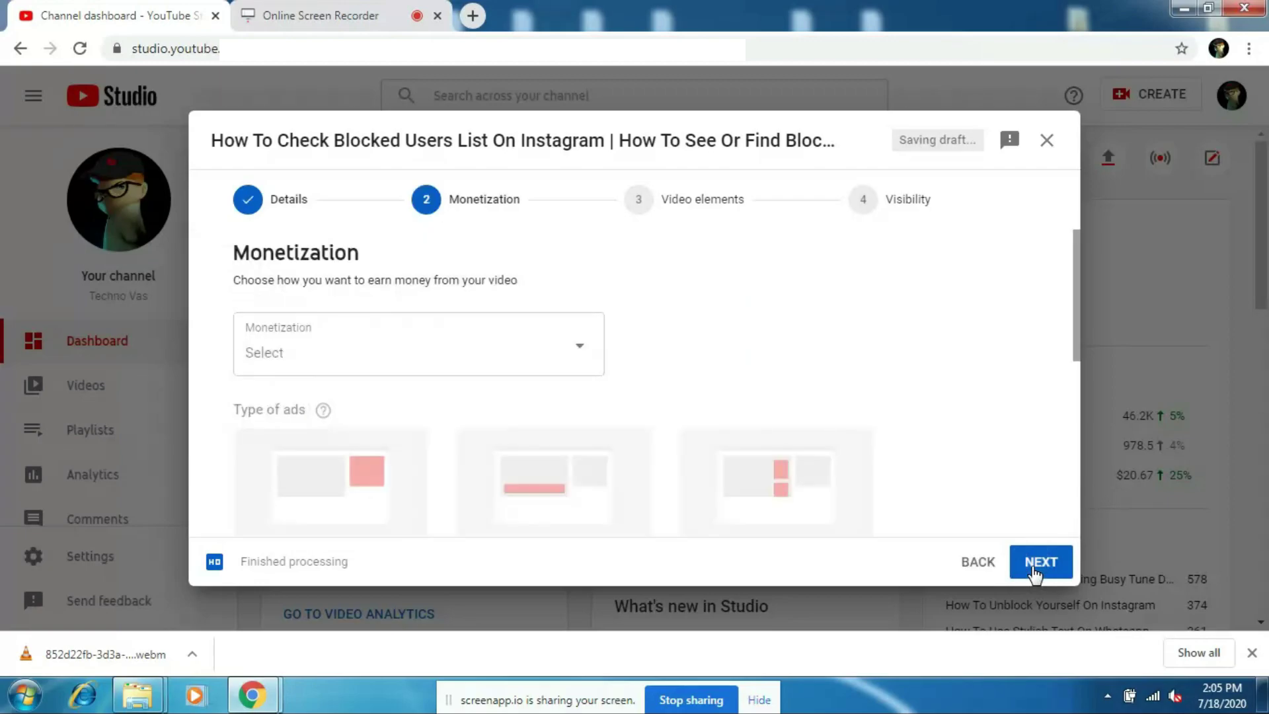
click(314, 357)
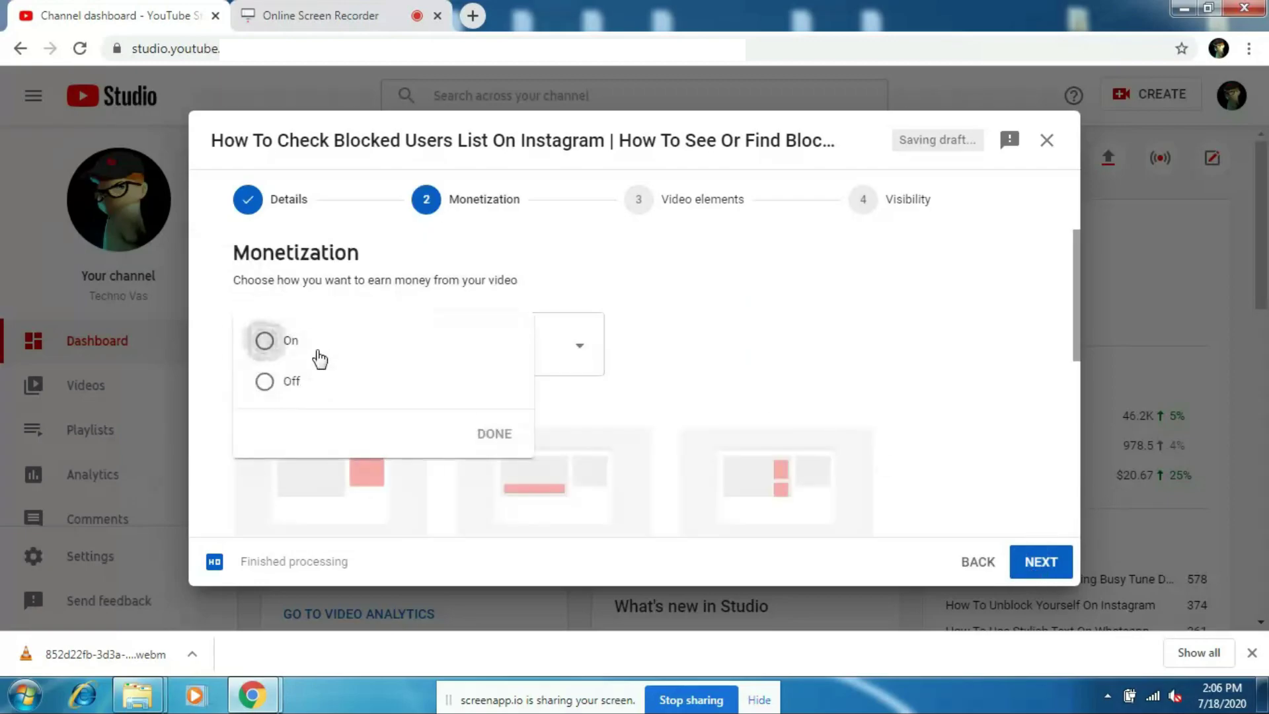
click(266, 343)
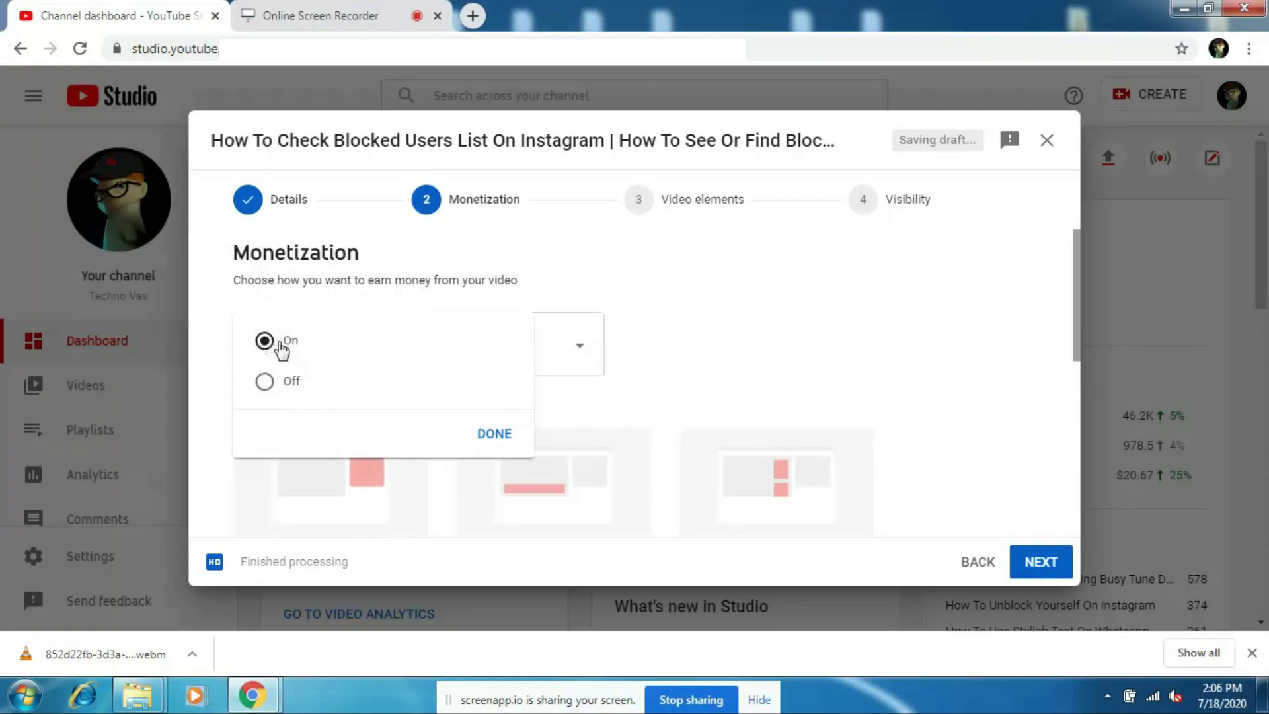
click(494, 437)
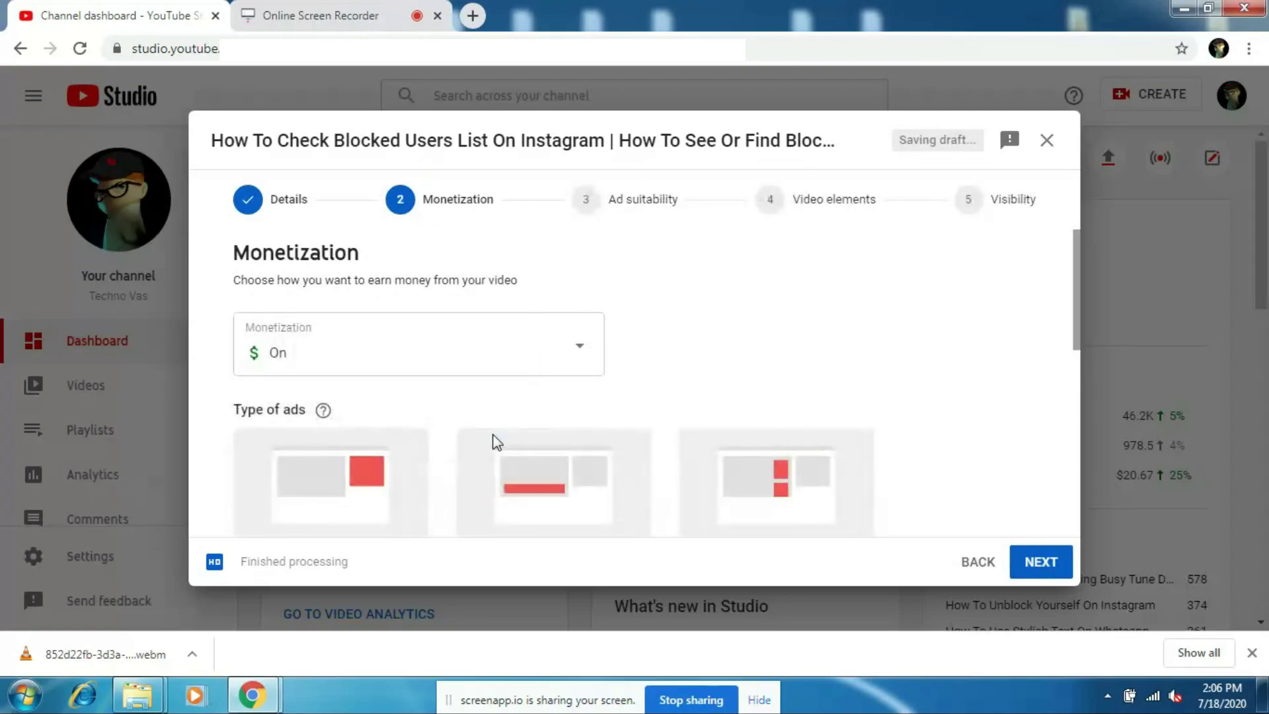
scroll(1074, 269, down, 3)
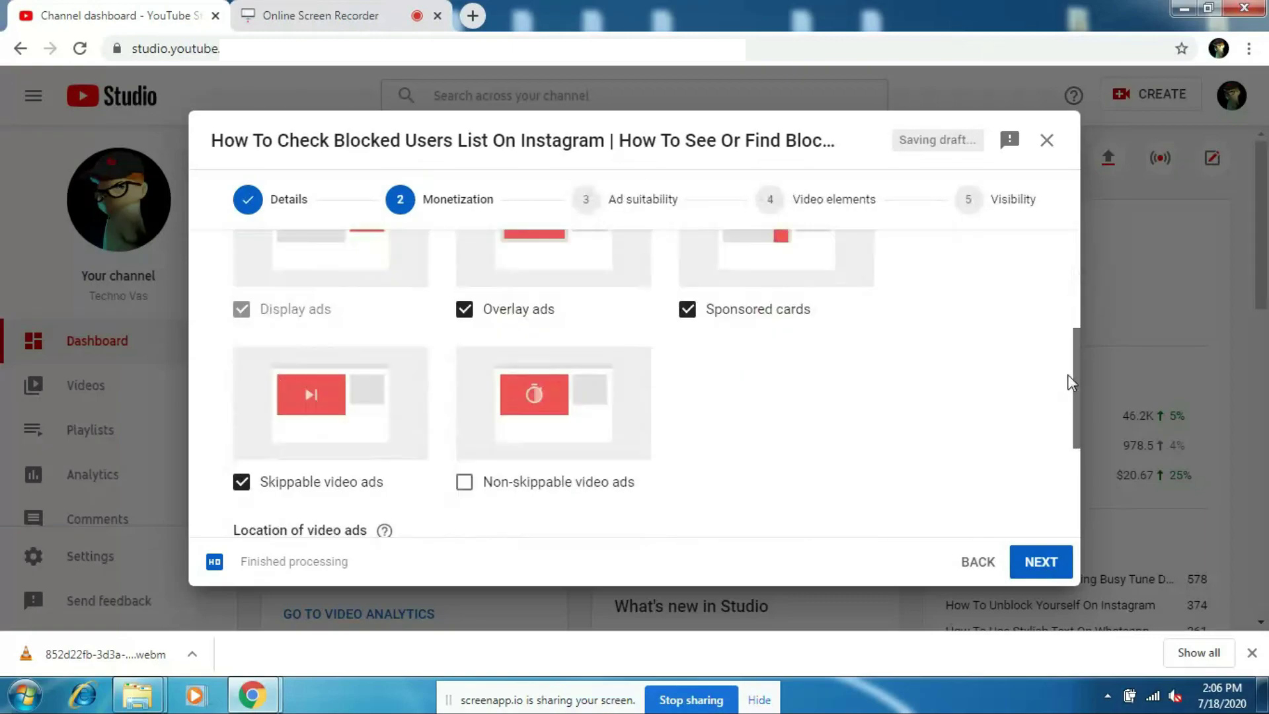
click(465, 459)
scroll(1080, 375, down, 2)
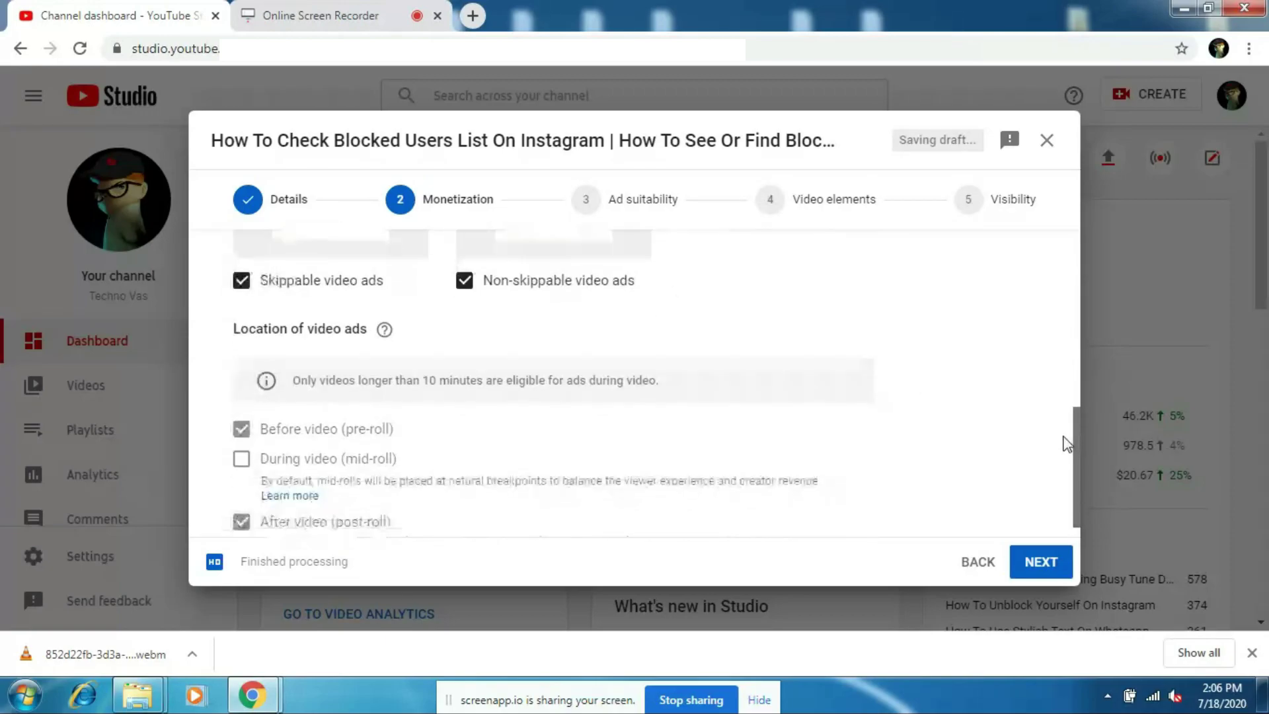
click(1039, 568)
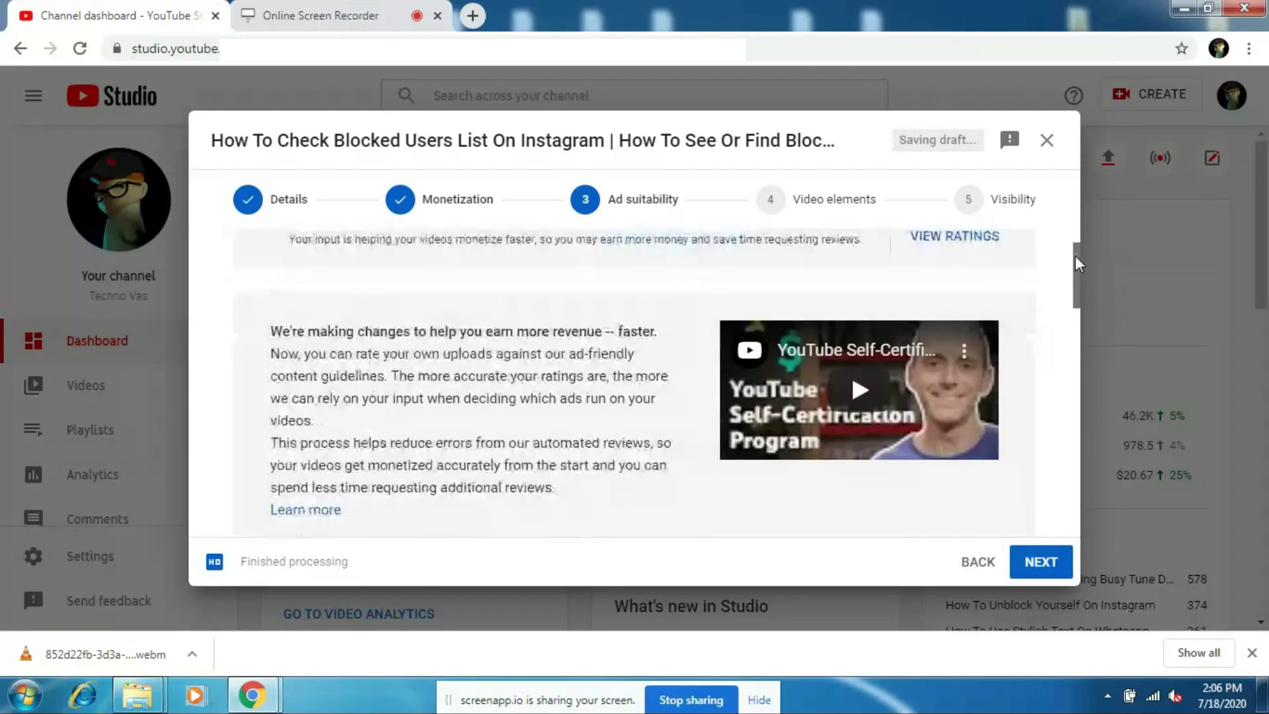
mouse_move(1076, 260)
mouse_down()
mouse_move(1076, 352)
mouse_move(1075, 215)
mouse_move(1078, 509)
mouse_up()
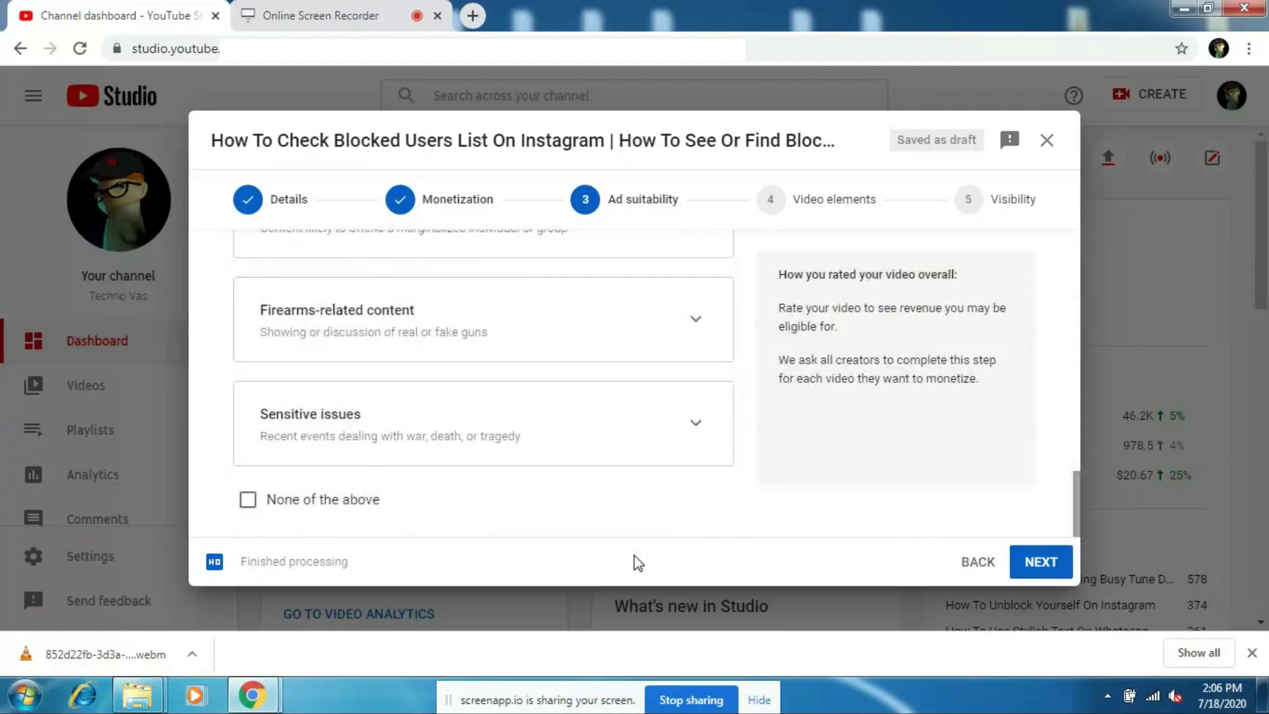
Step: Rate ad suitability as 'None of the above' and continue to Video elements
click(248, 501)
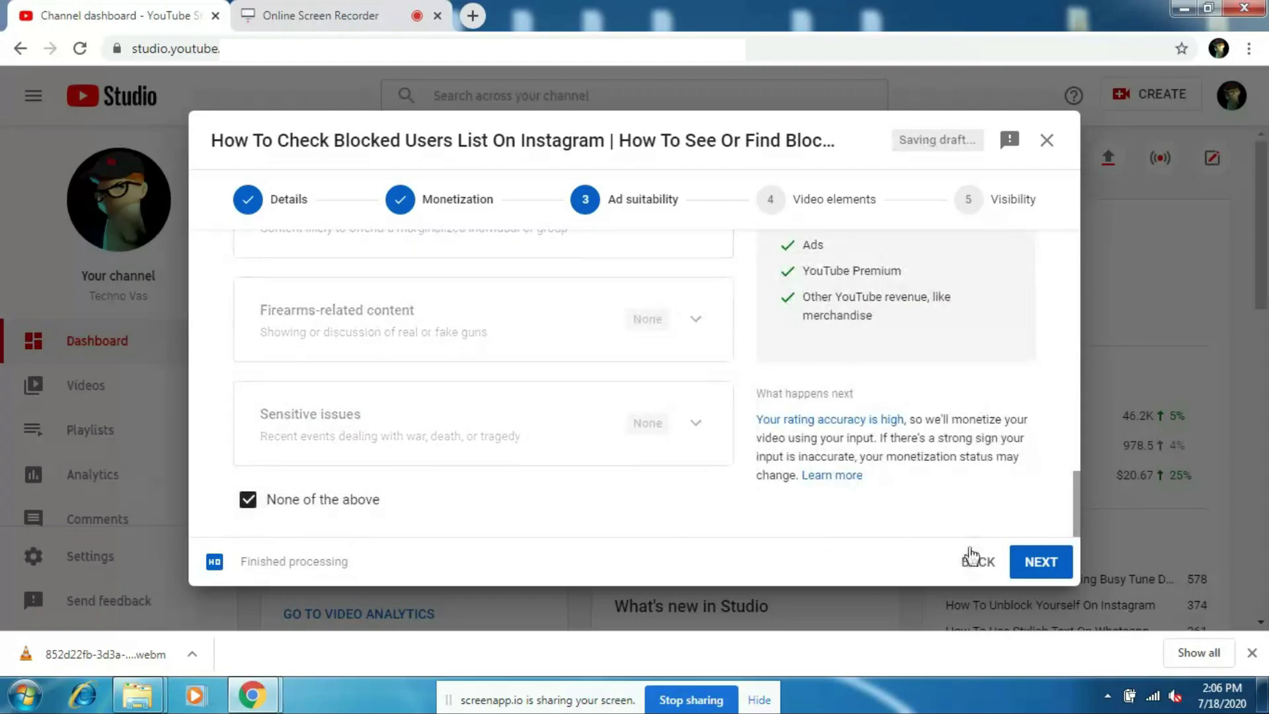
click(1042, 563)
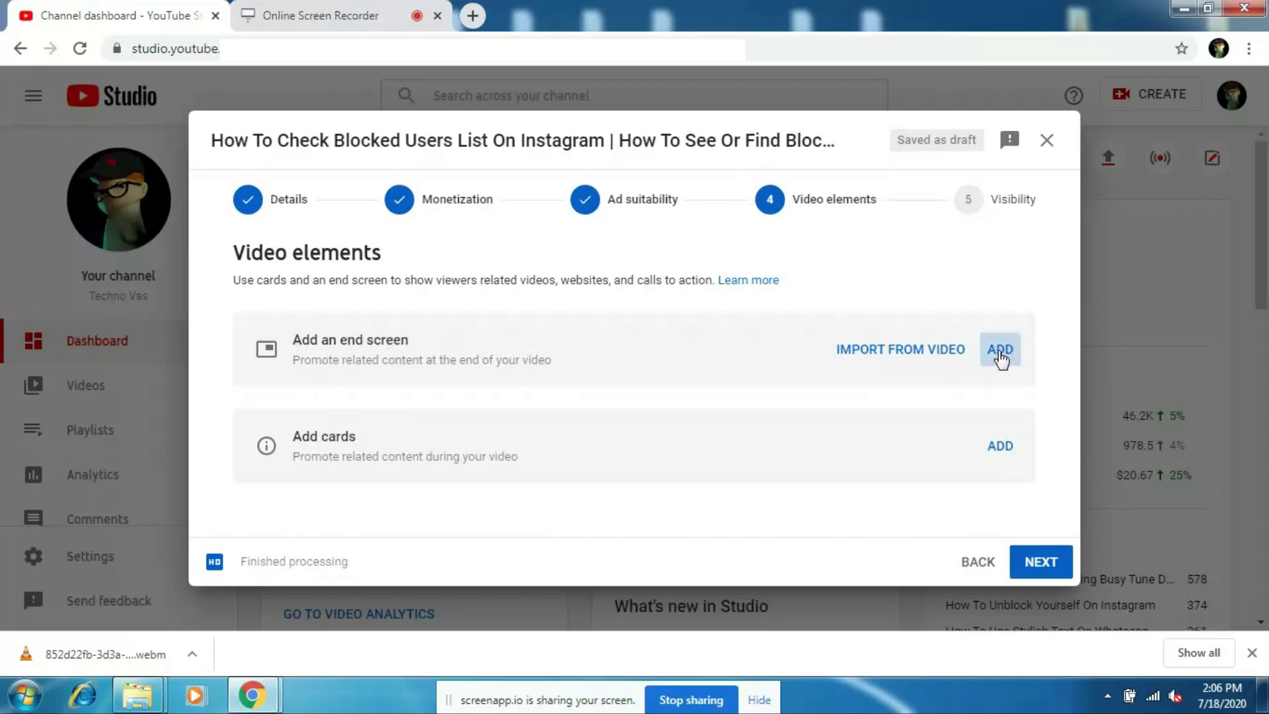
Step: Add an end screen video element featuring the Instagram poll vote video at top right
click(1000, 353)
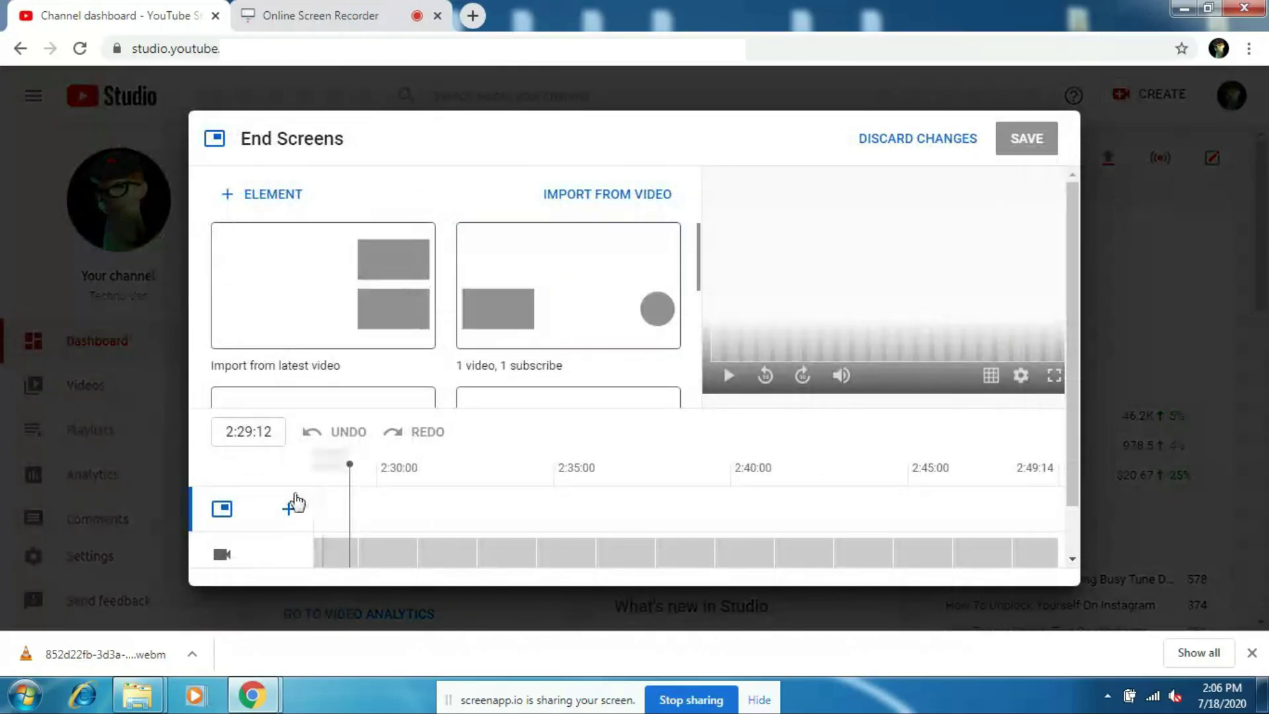
click(292, 511)
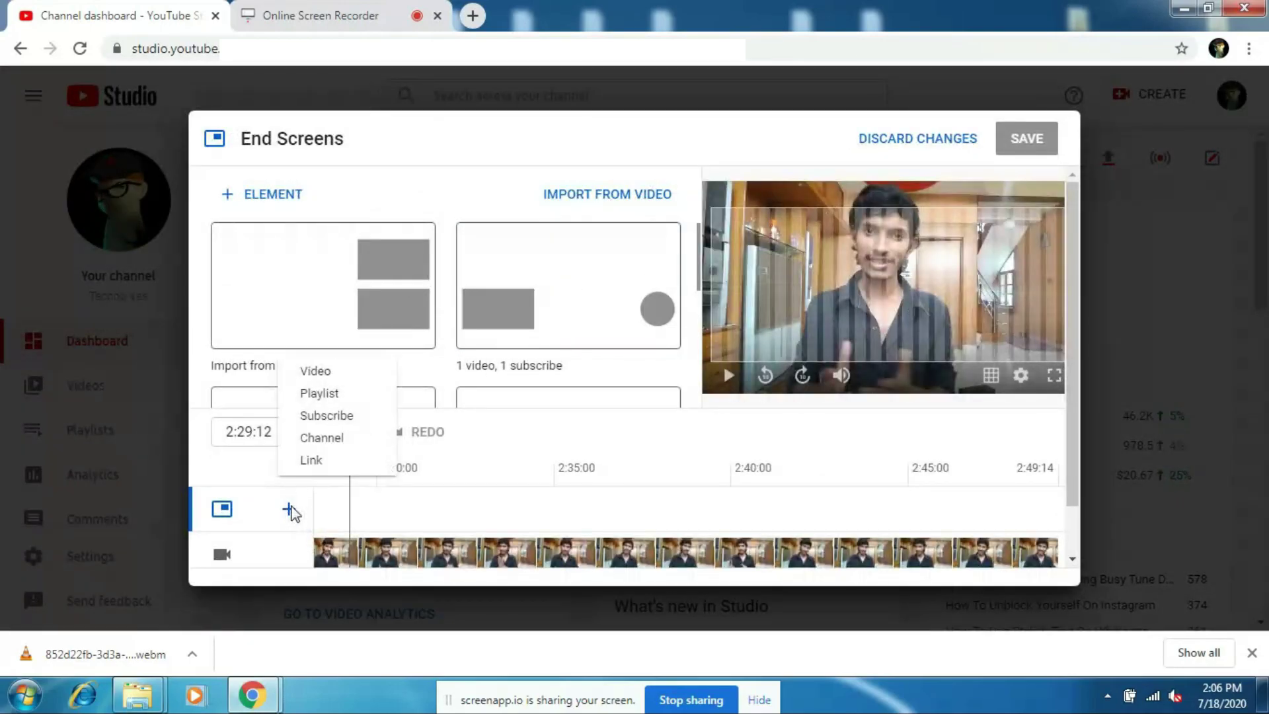
click(316, 372)
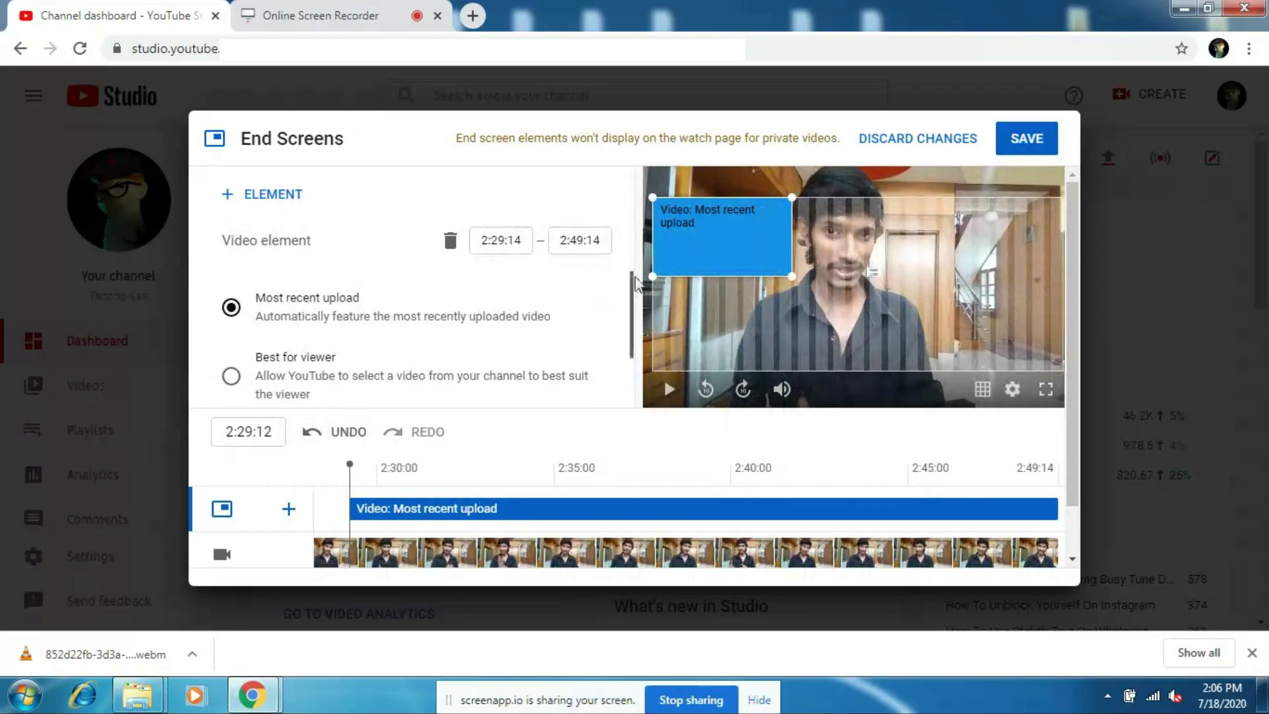
scroll(635, 302, down, 1)
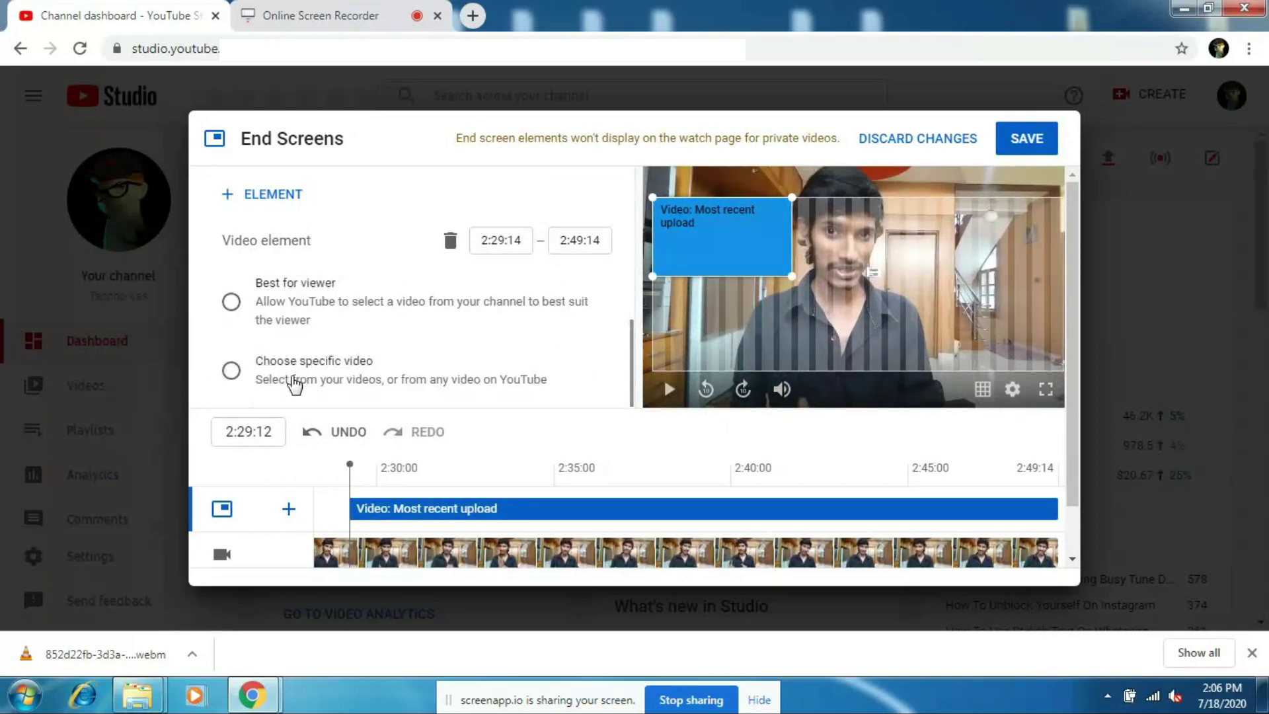
click(292, 380)
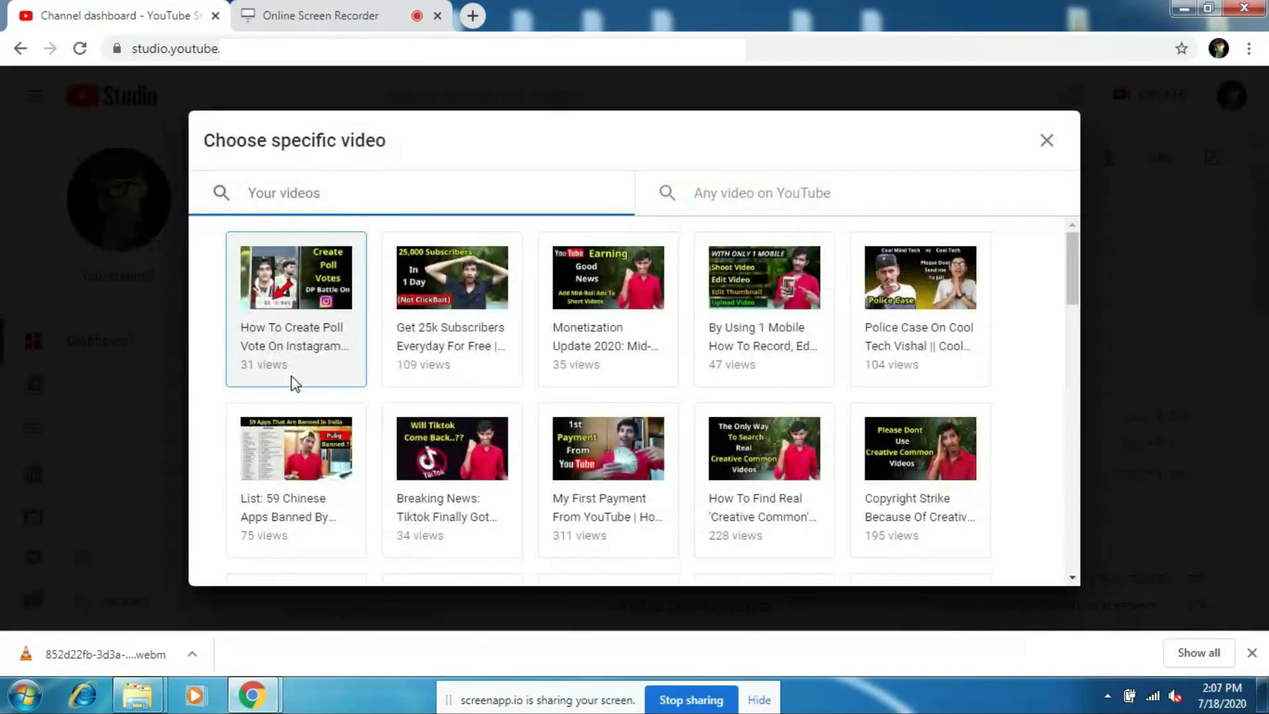
click(303, 286)
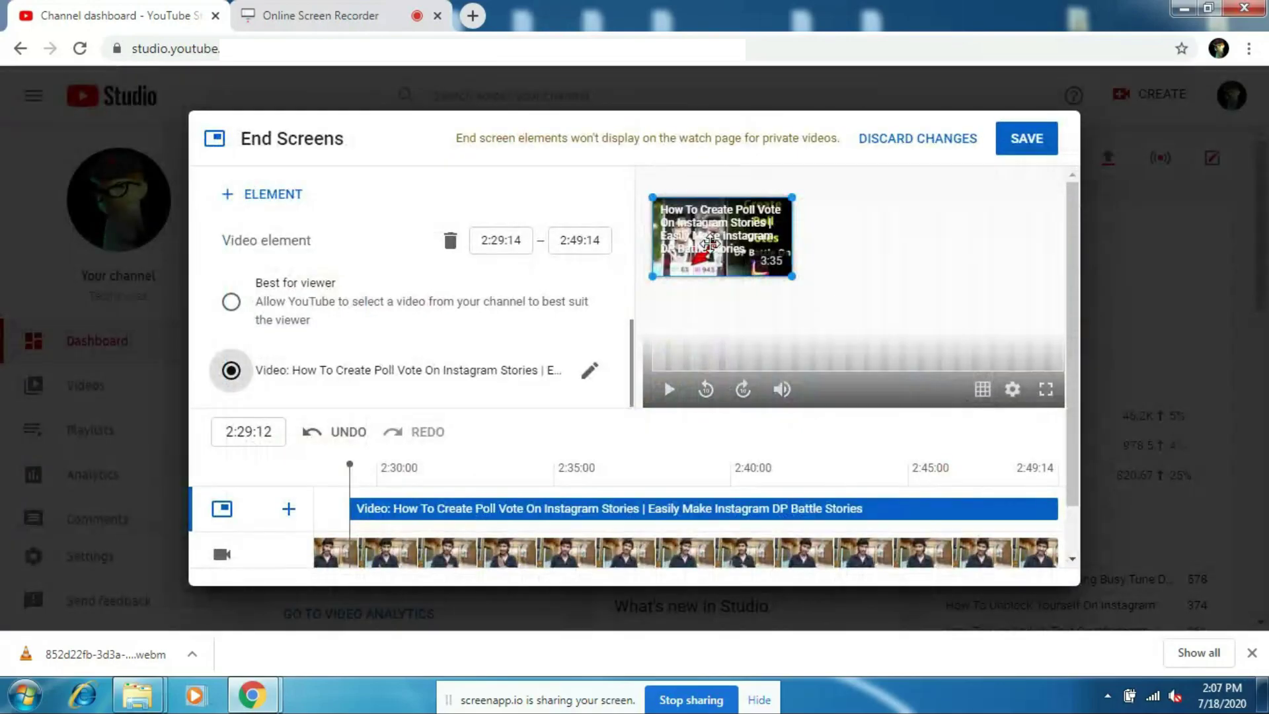
drag(839, 275, 1057, 208)
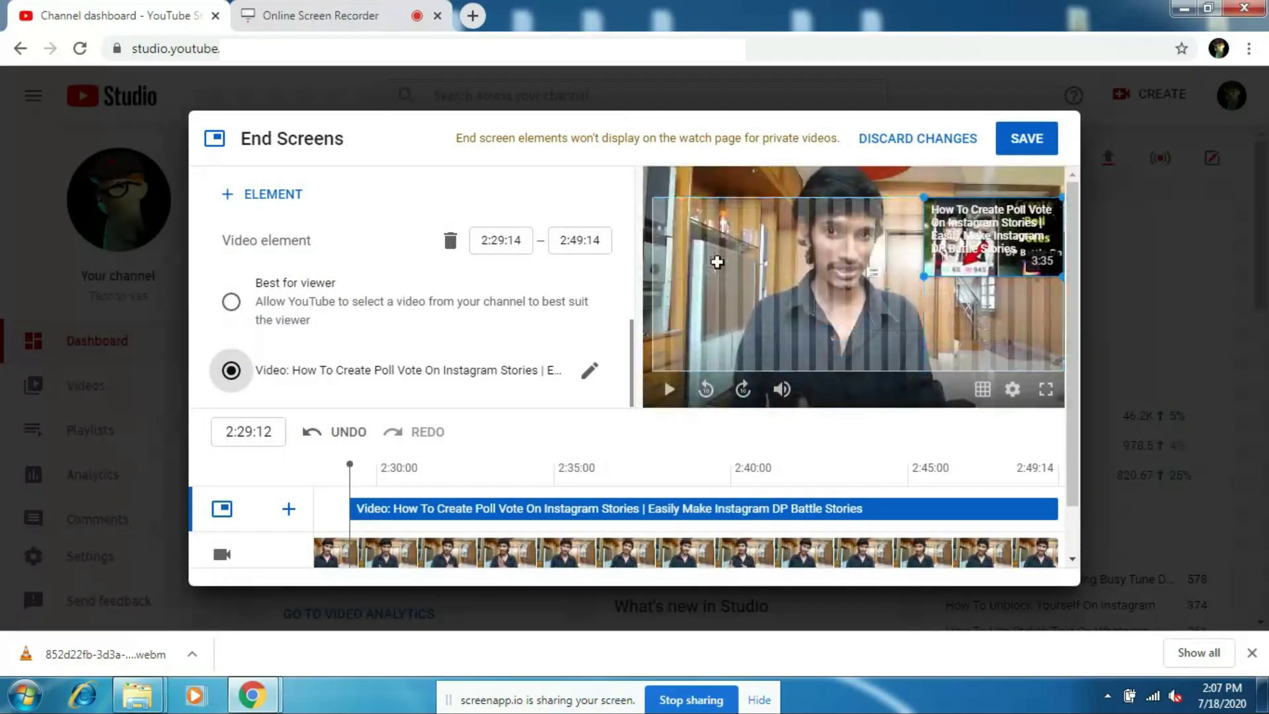
Step: Add a second video element featuring the Get 25k Subscribers video and save the end screen
click(288, 511)
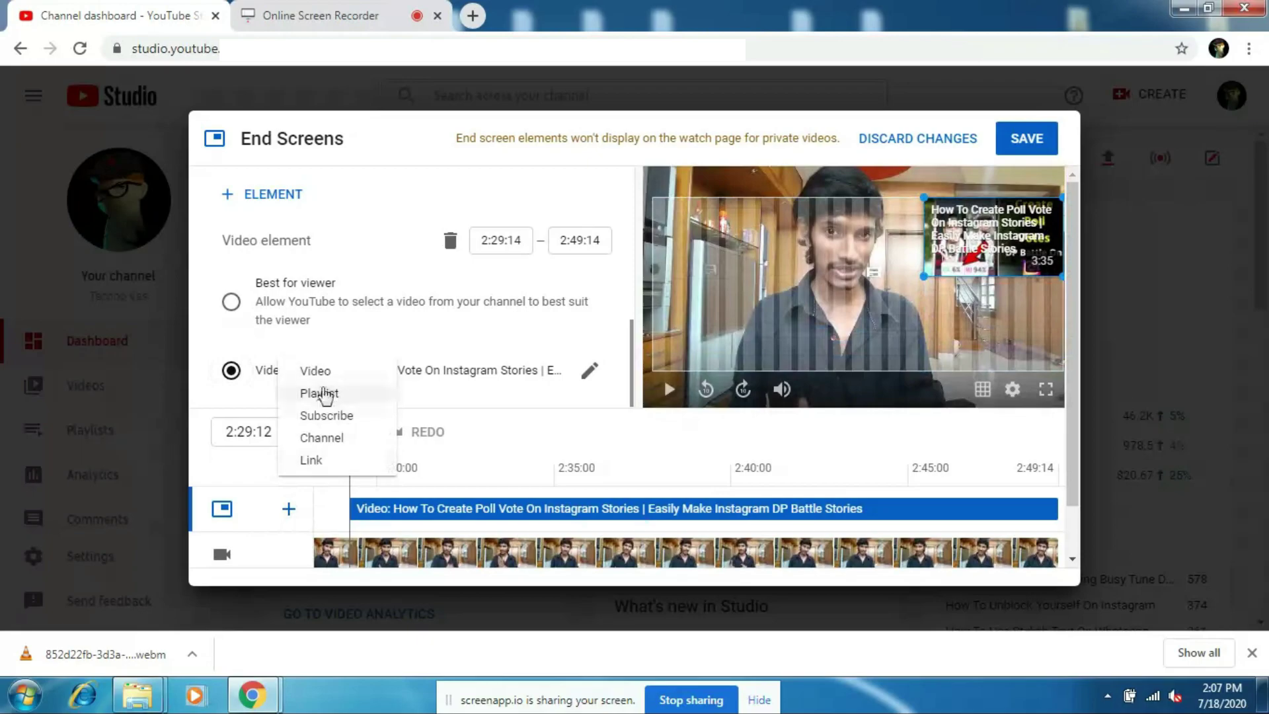
click(316, 372)
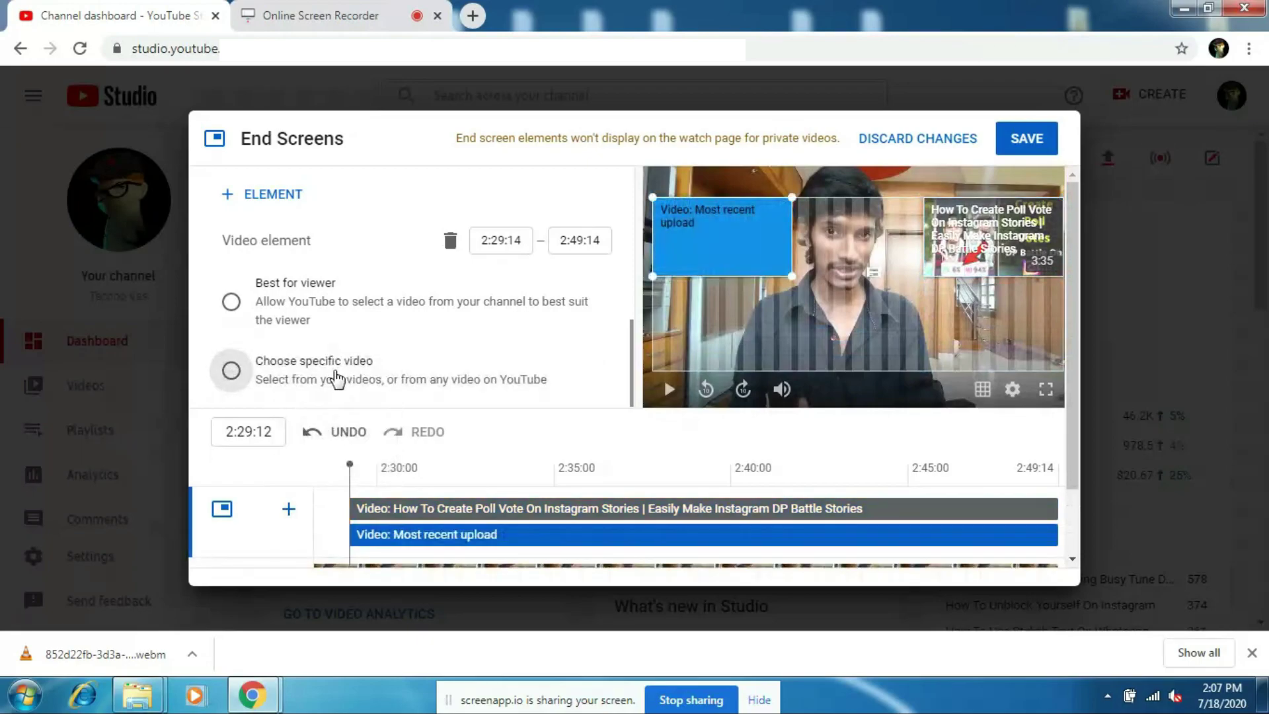
click(335, 375)
click(627, 283)
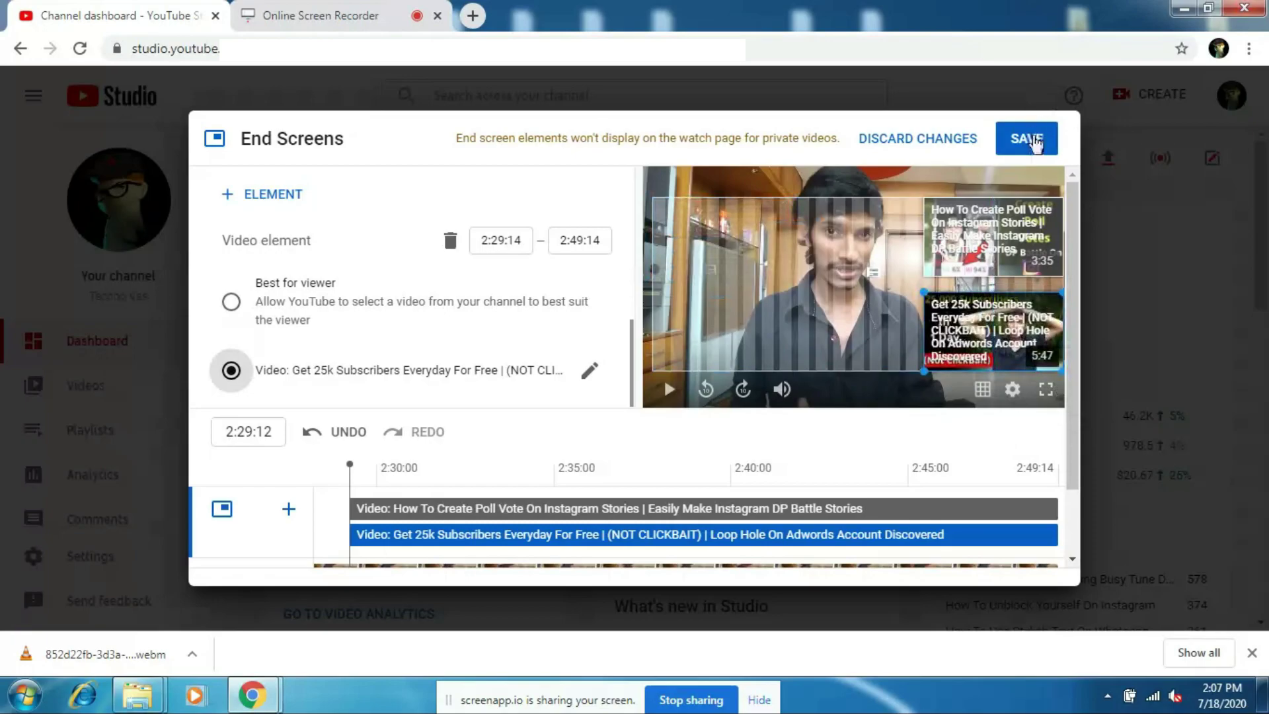
click(1031, 140)
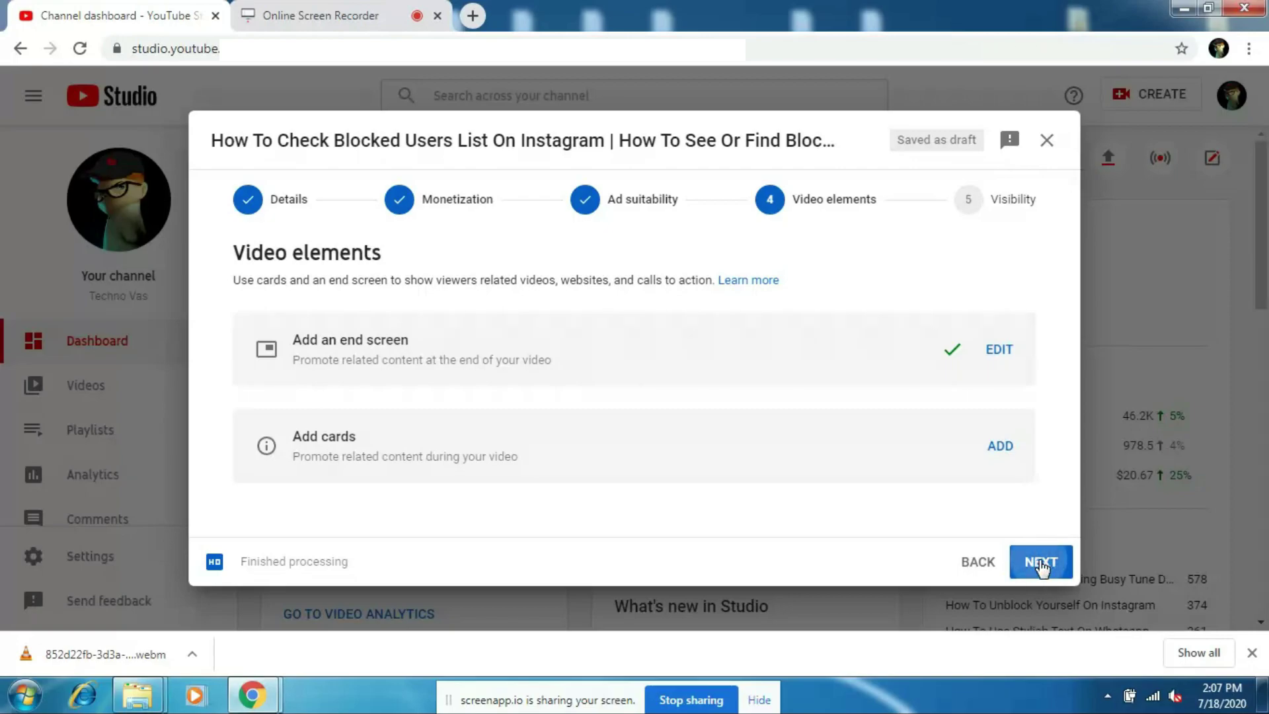
Step: Continue past Video elements to the Visibility step
click(1042, 563)
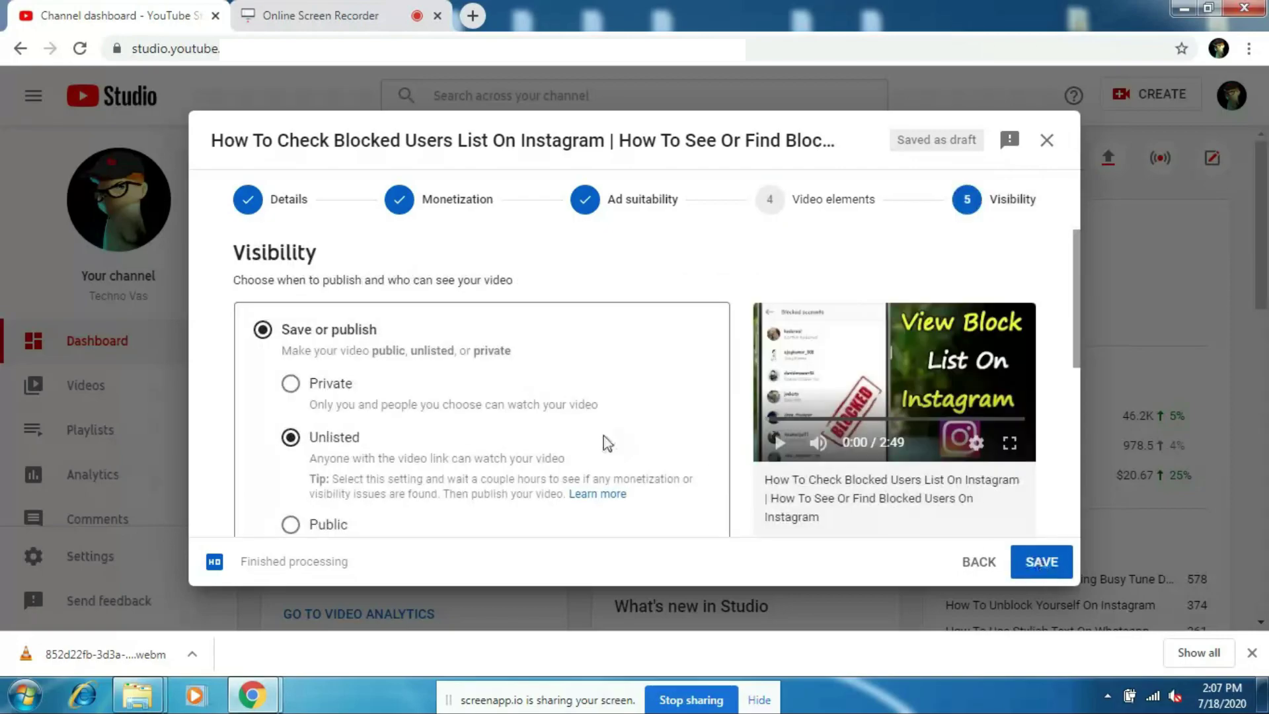
drag(1071, 263, 1074, 285)
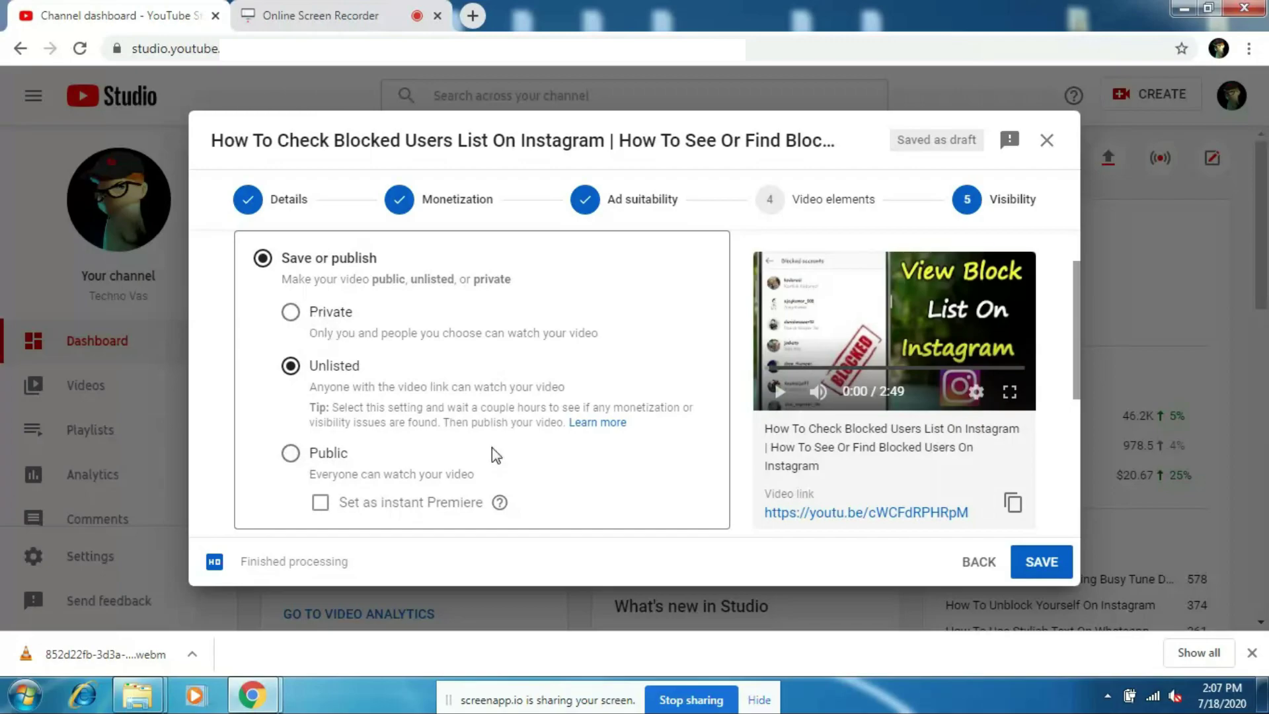
drag(1077, 310, 1074, 409)
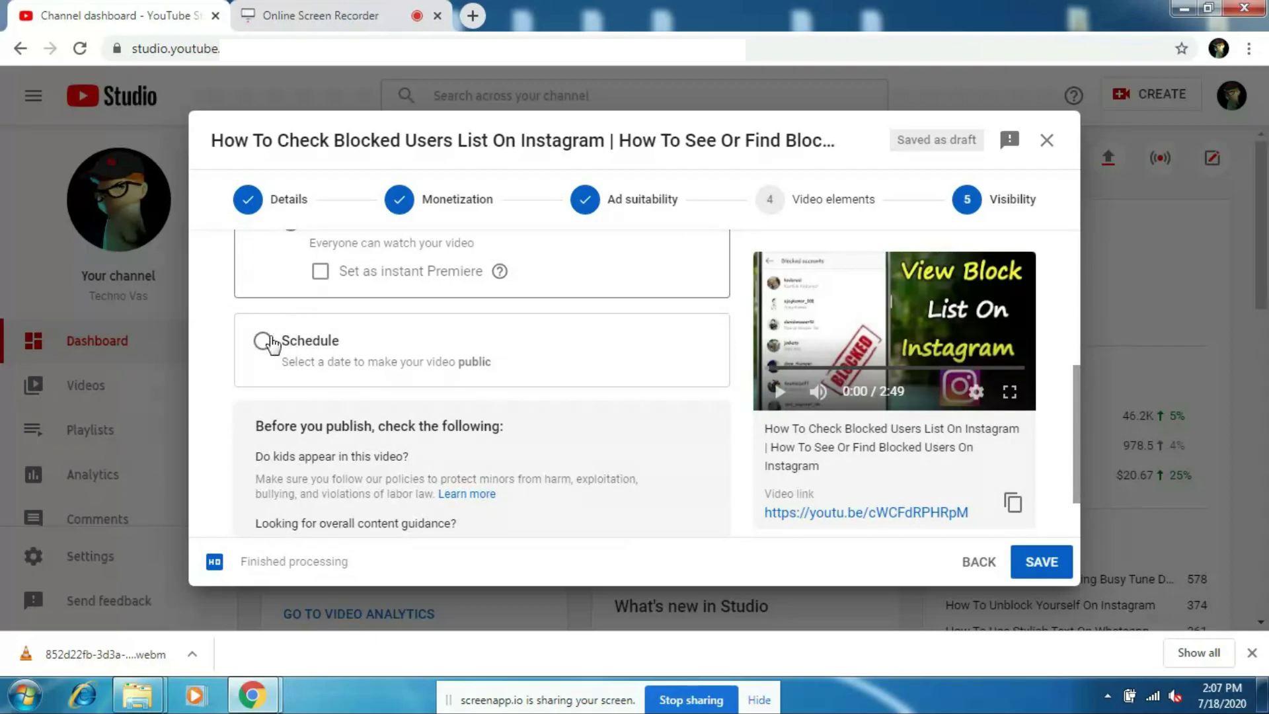
Step: Schedule the video for publication on Jul 19, 2020 at 5:00 PM
click(263, 343)
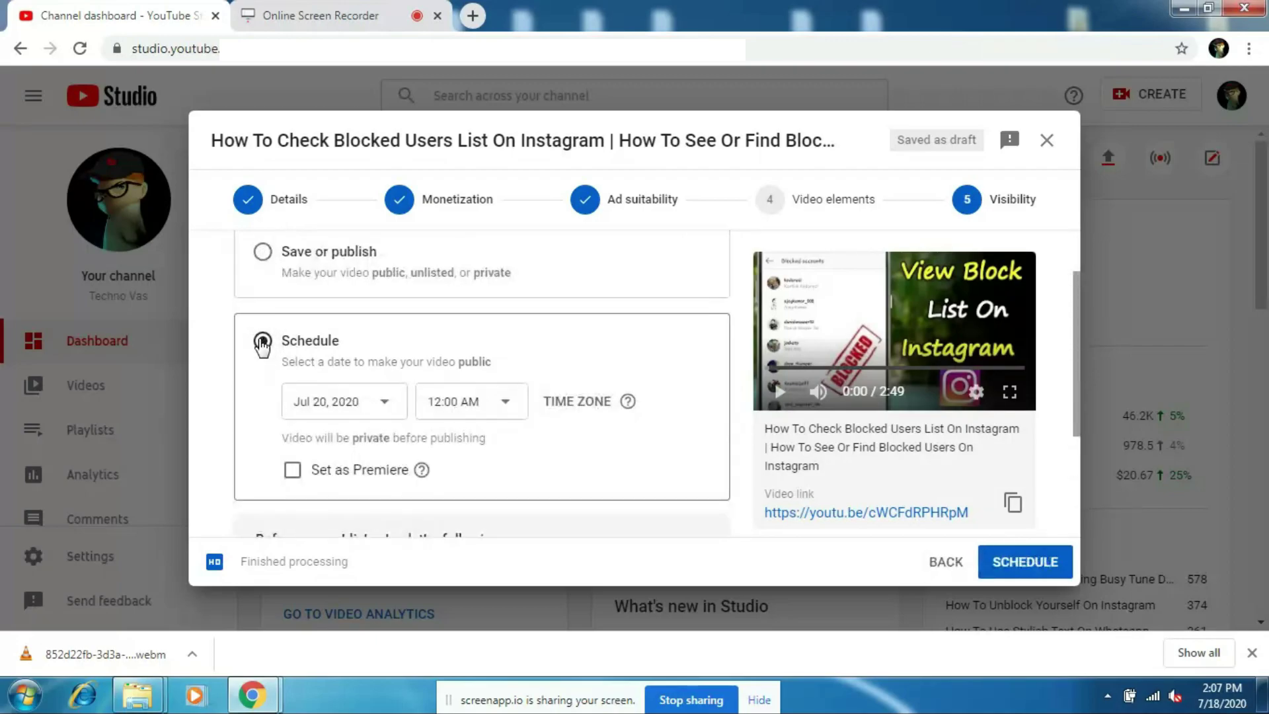
click(367, 402)
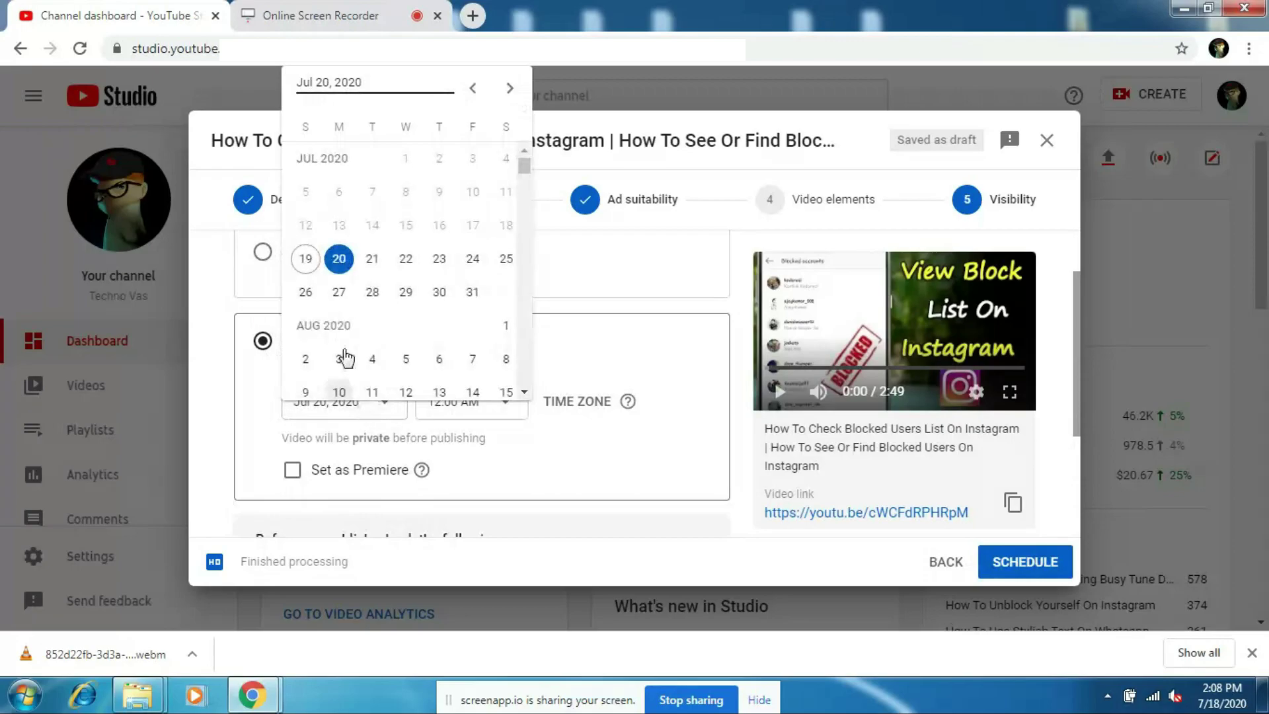
click(305, 260)
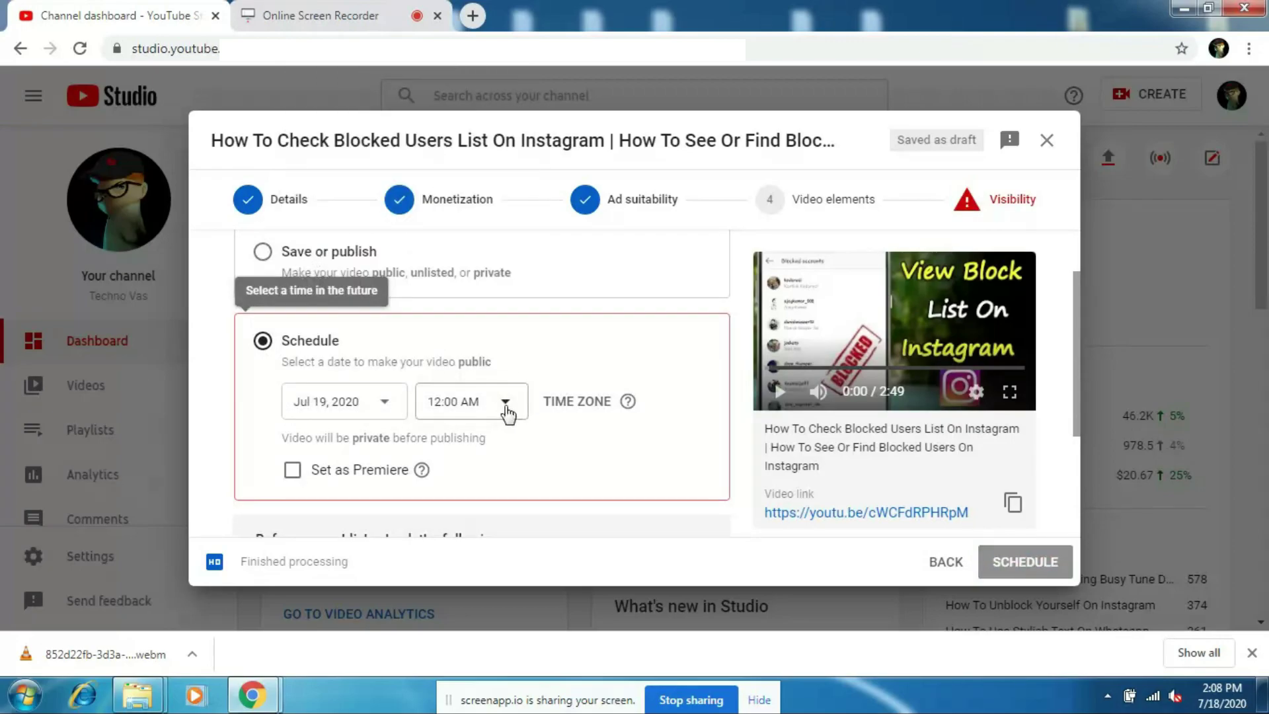
click(507, 409)
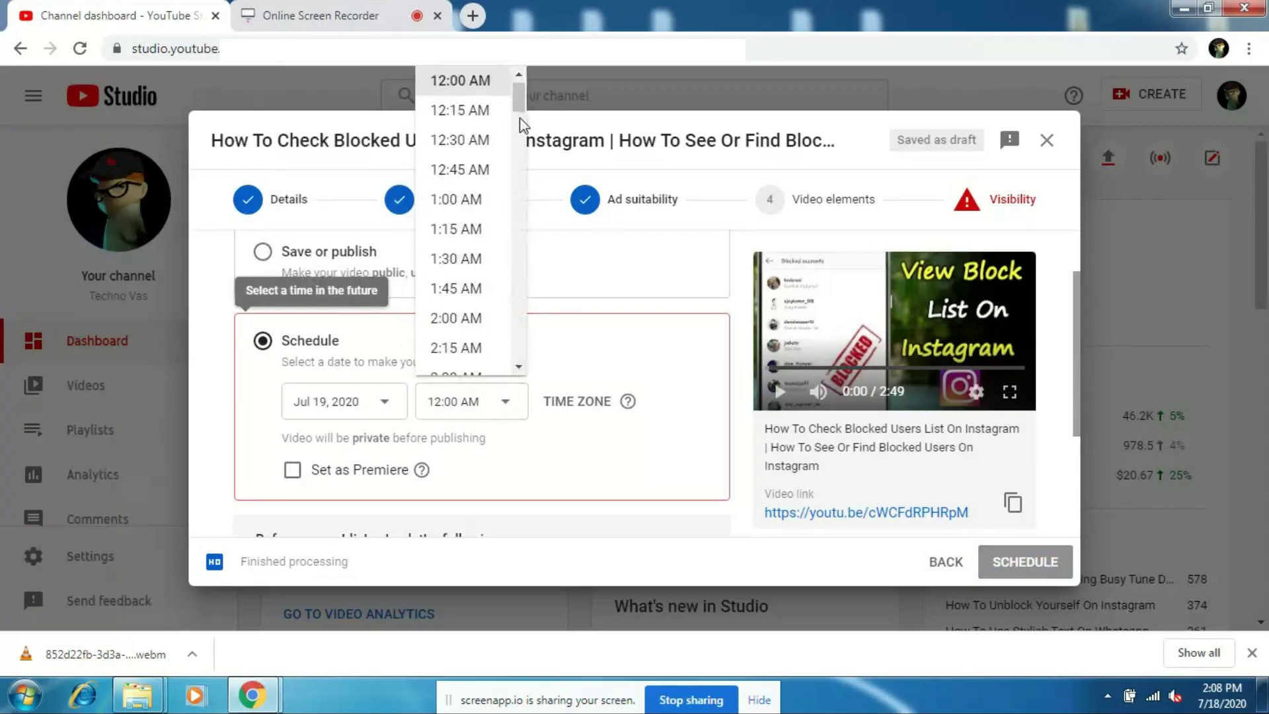
drag(518, 99, 518, 276)
click(460, 289)
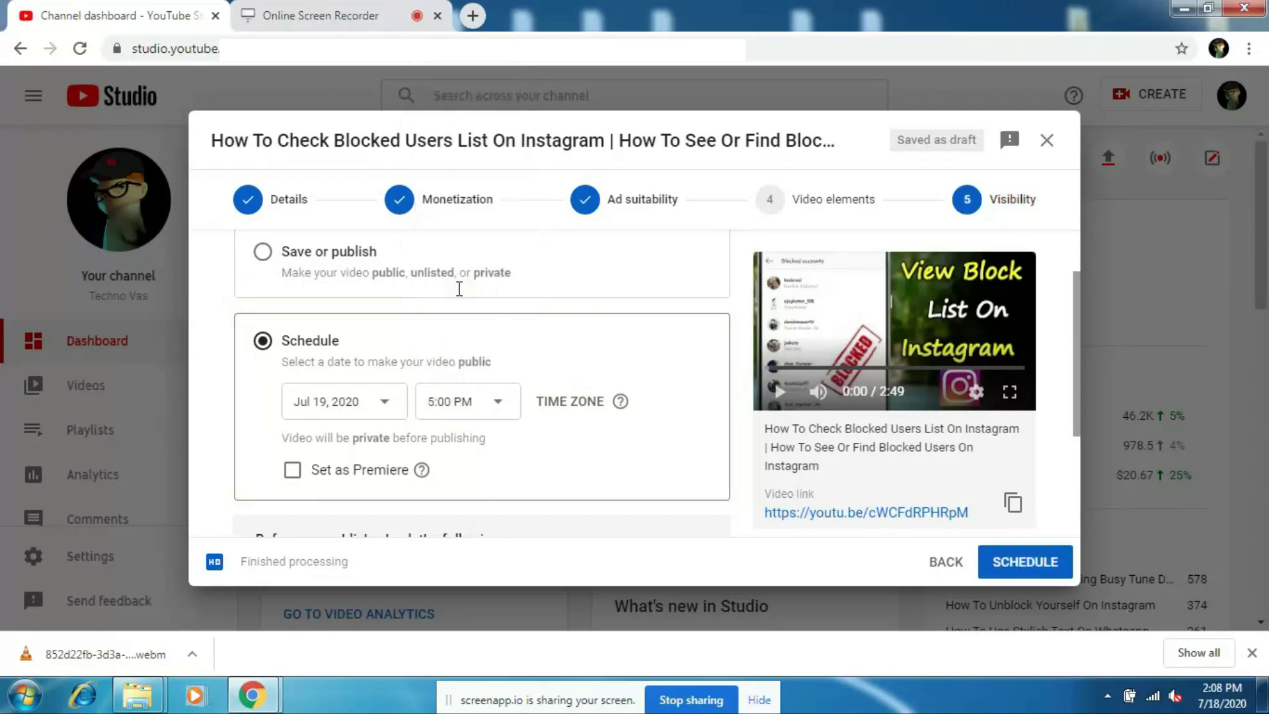
Step: Set the schedule's time zone to Kolkata and confirm the scheduling
click(592, 414)
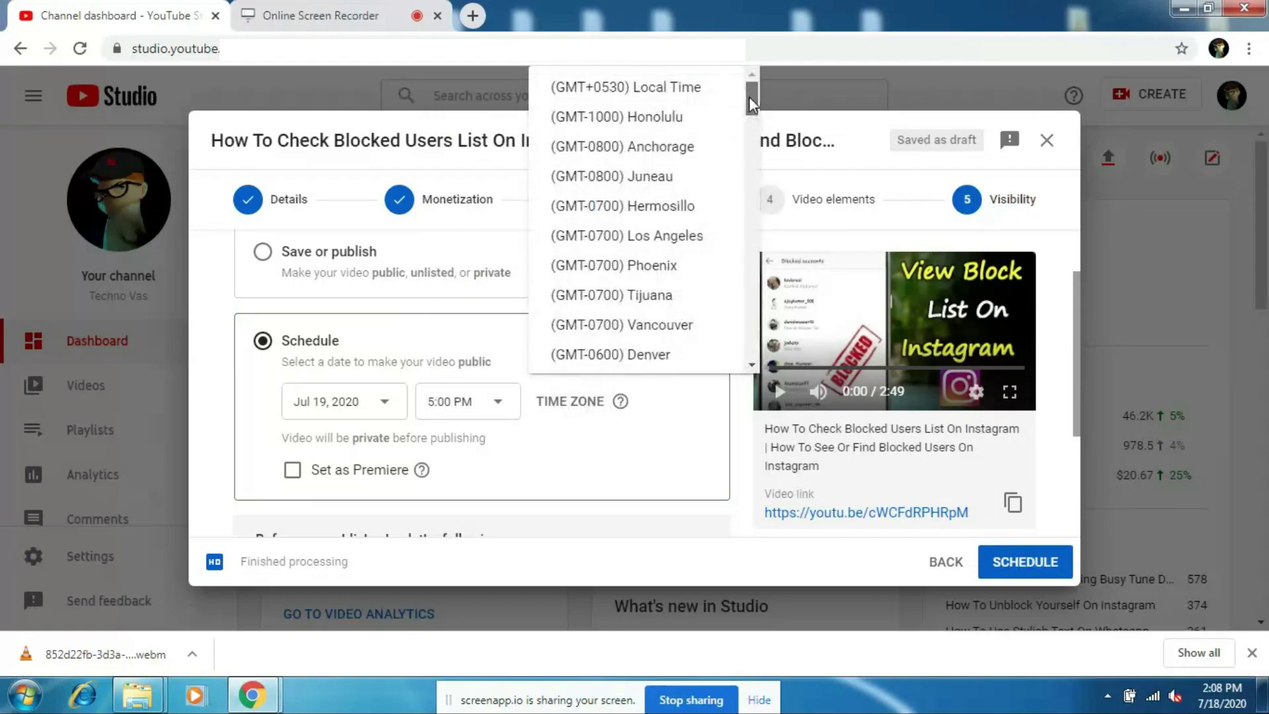
mouse_move(746, 104)
mouse_down()
mouse_move(753, 320)
mouse_move(750, 289)
mouse_up()
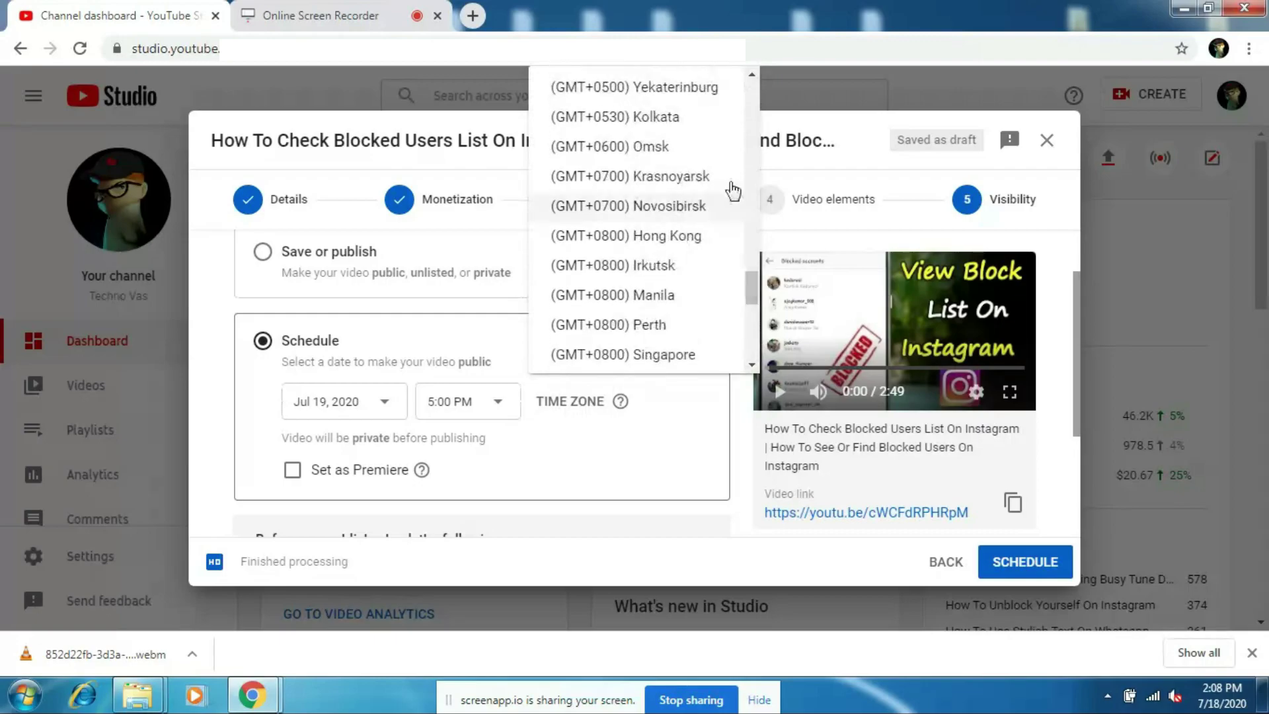
click(661, 119)
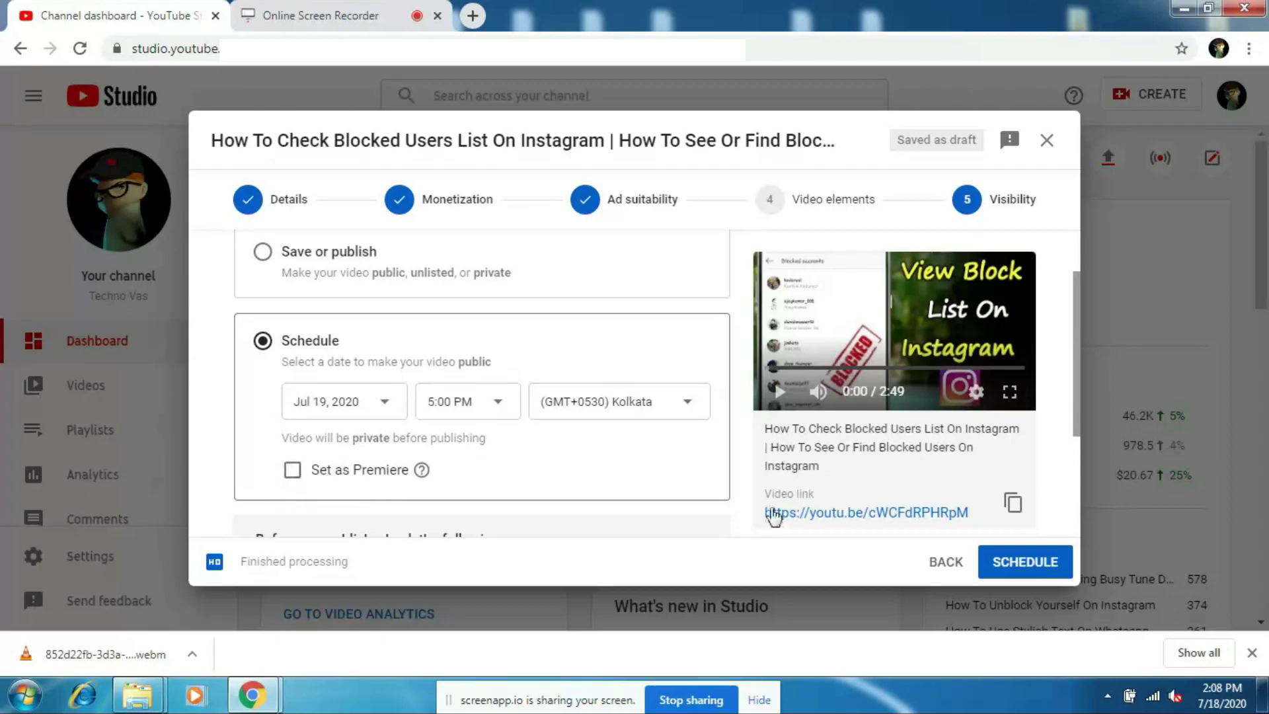
click(1026, 563)
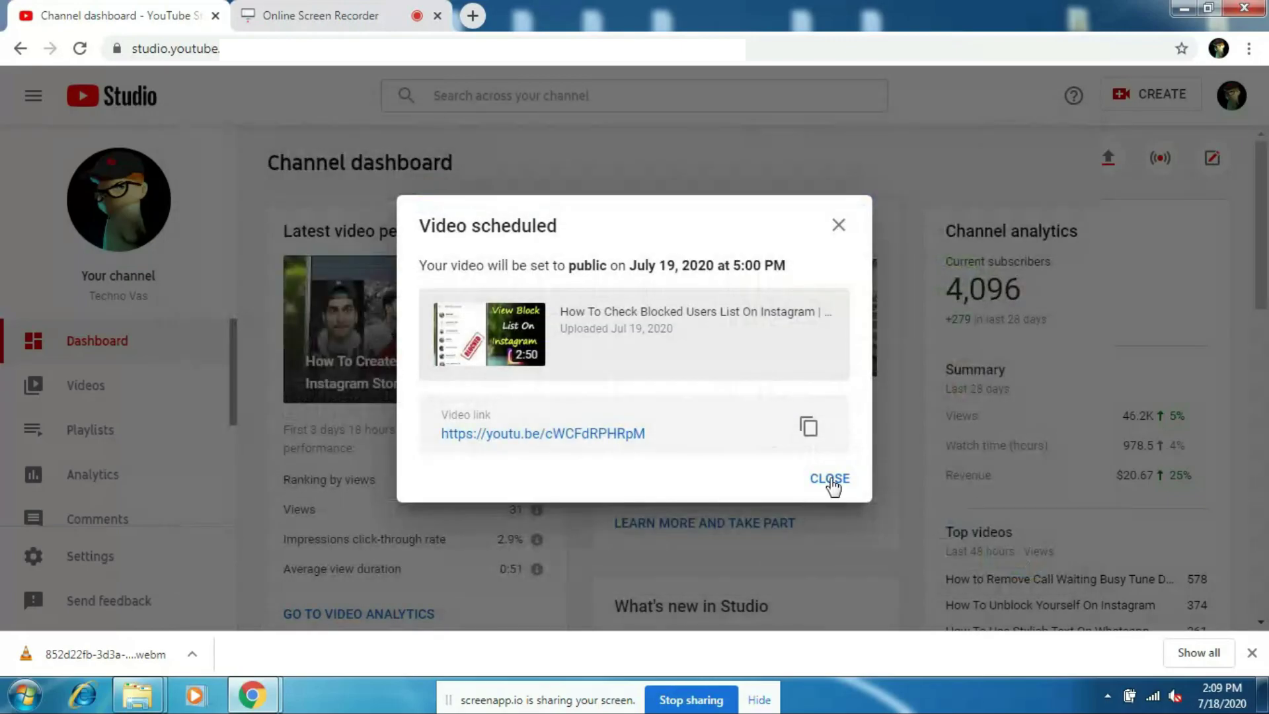
click(830, 480)
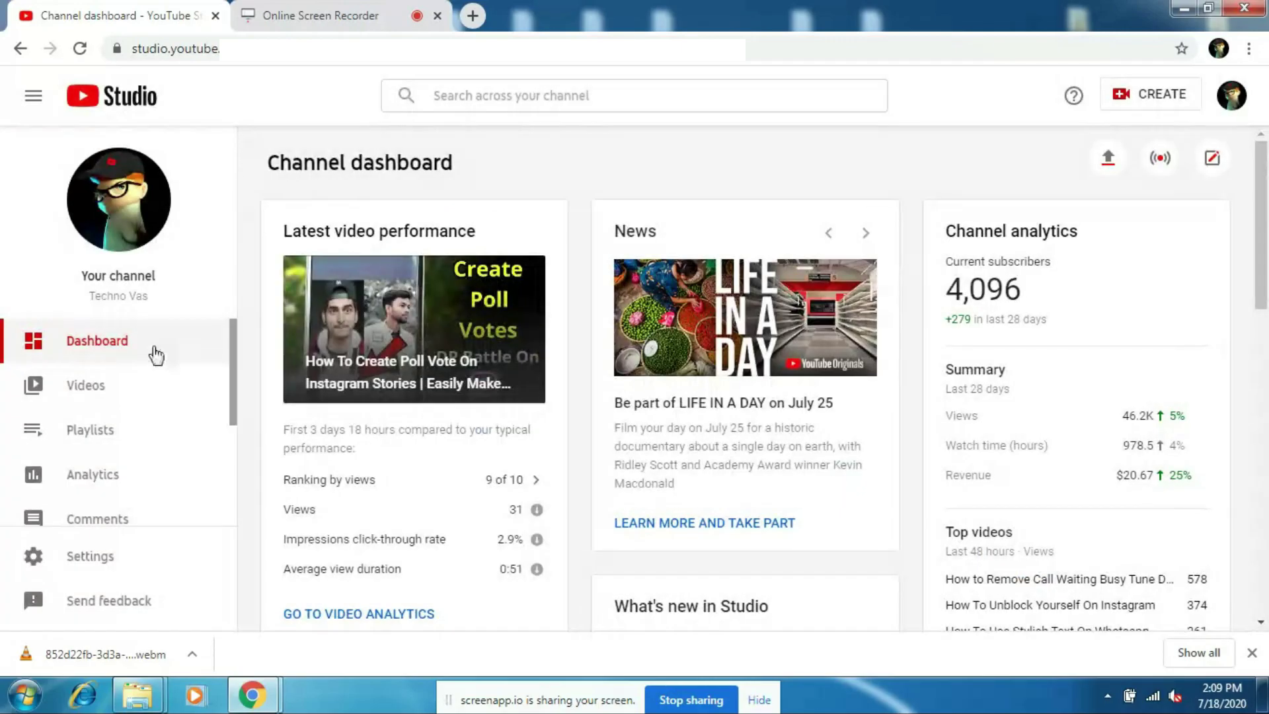
click(119, 403)
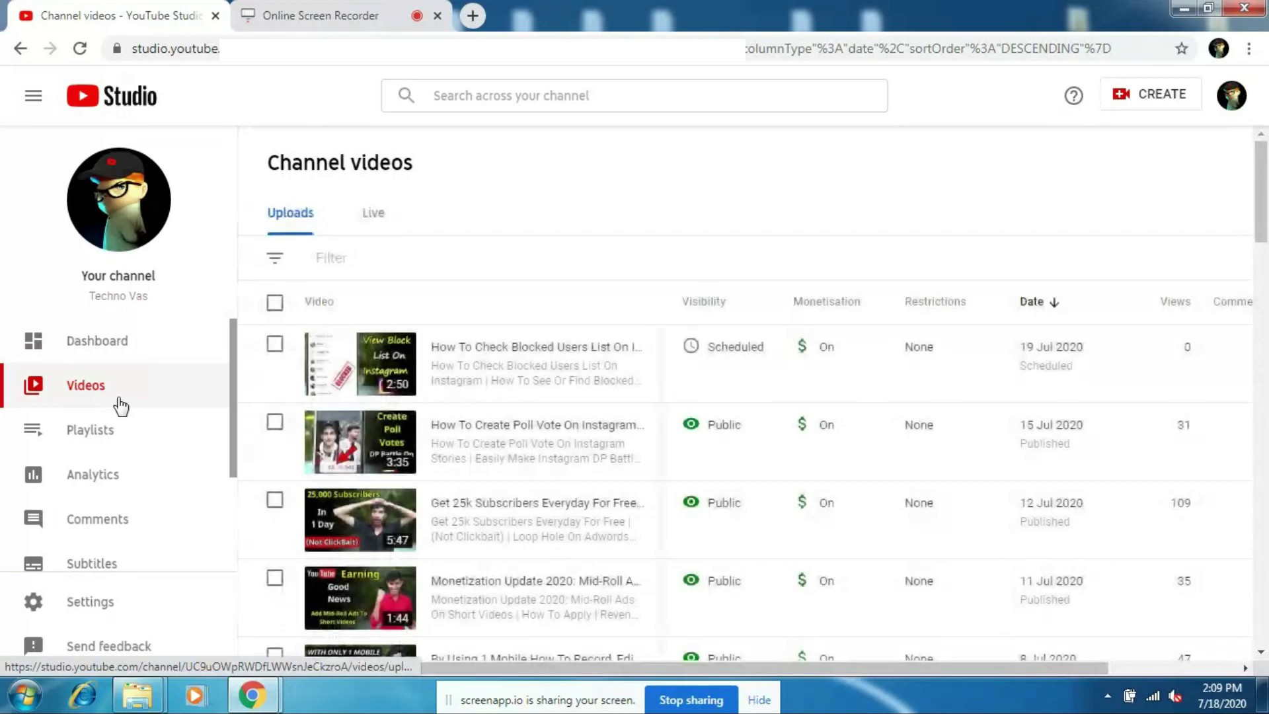